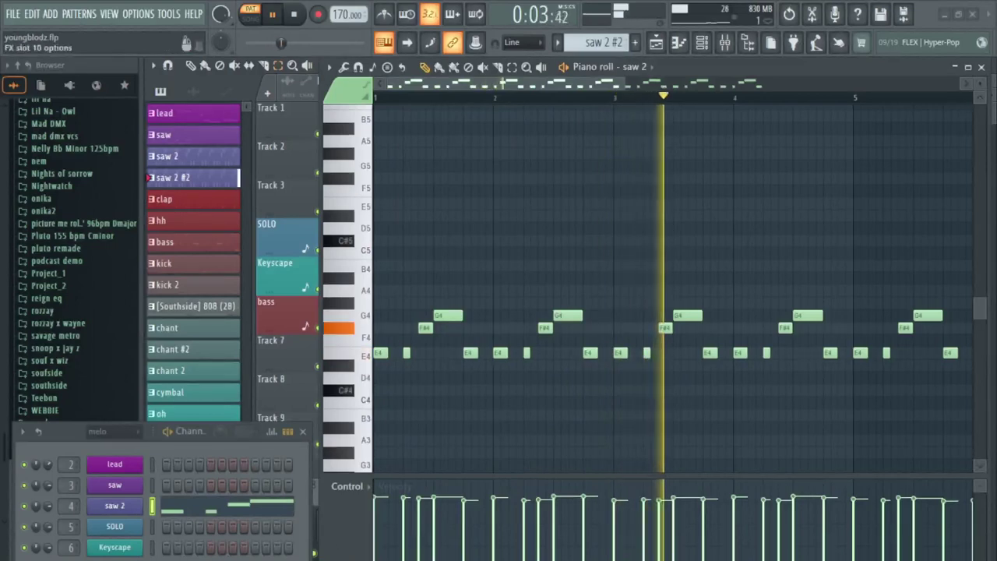
- Bring up the mixer and raise its window to show the saw 2 track's effect chain and fader
click(789, 559)
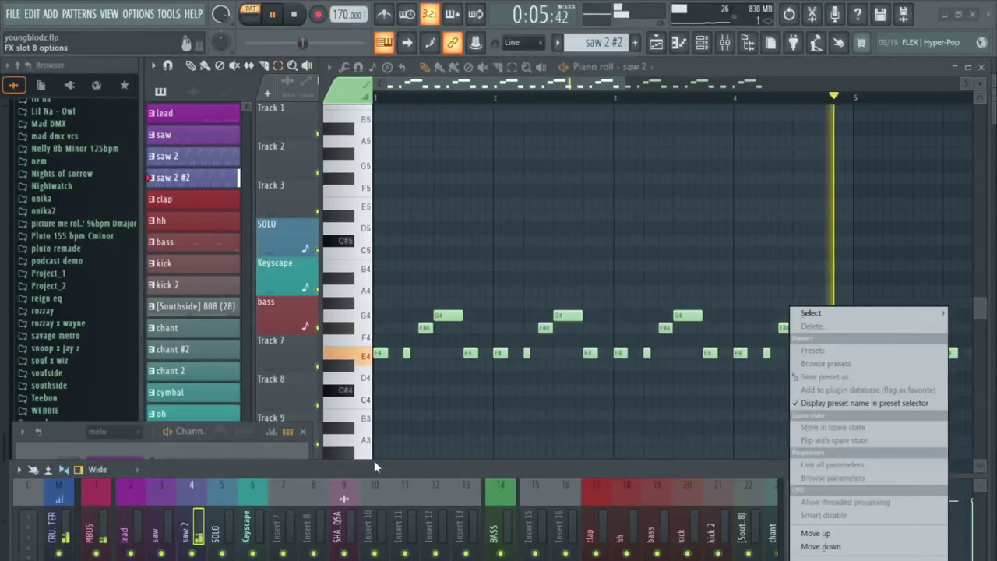
click(377, 466)
drag(377, 466, 380, 435)
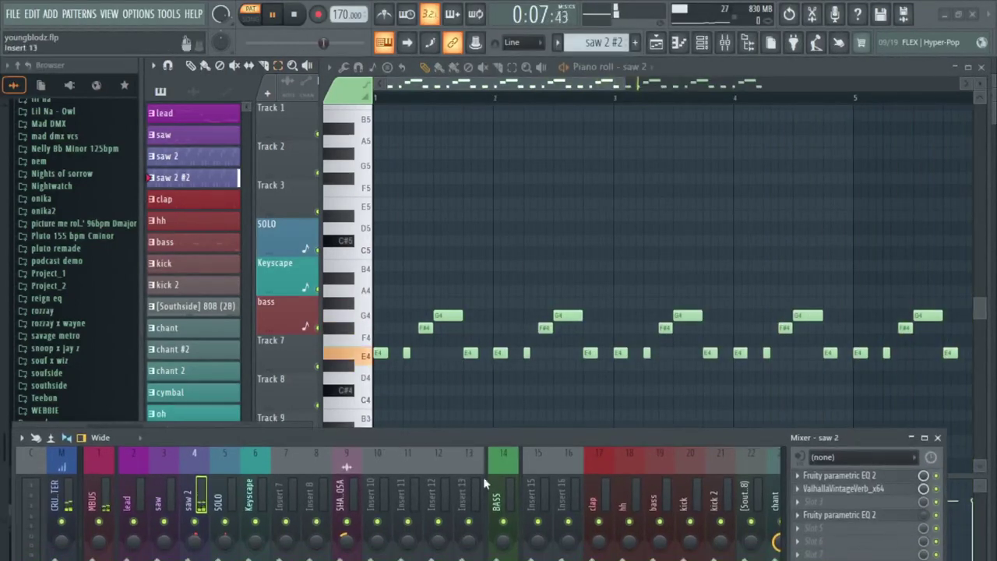
drag(389, 445, 394, 362)
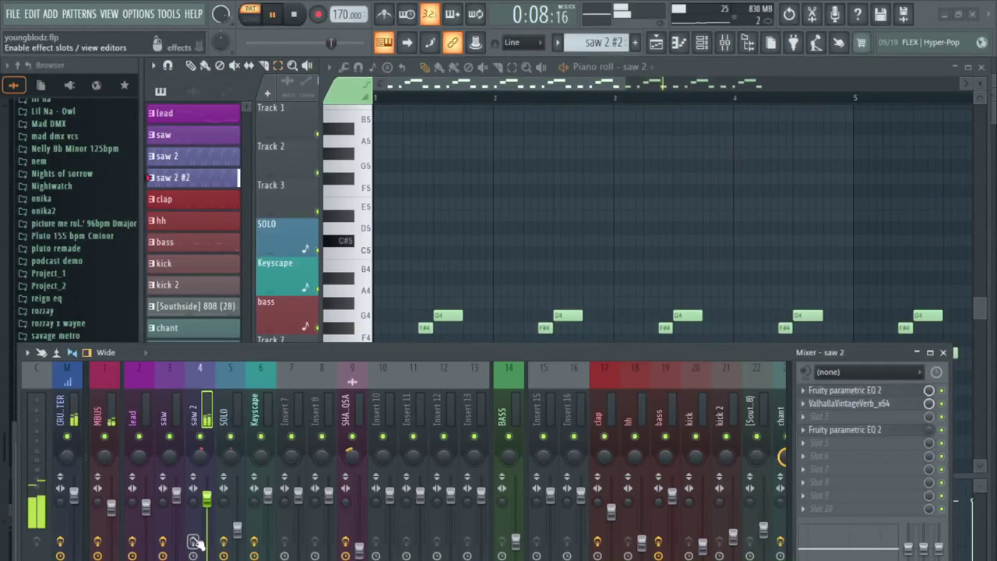
- Show the channel rack higher over the mixer, select the saw 2 pattern, and view its notes and mixer track
key(F6)
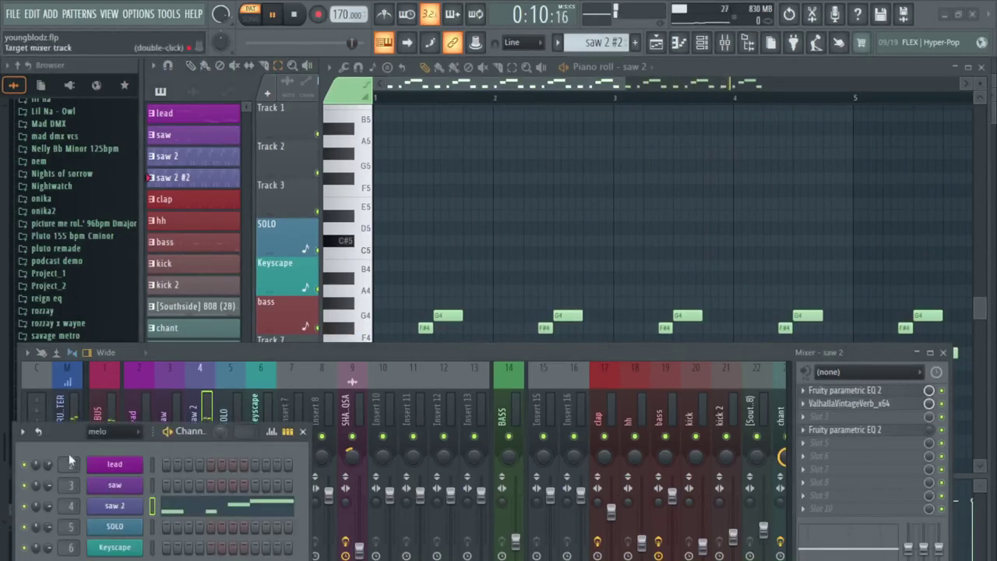
drag(204, 438, 187, 356)
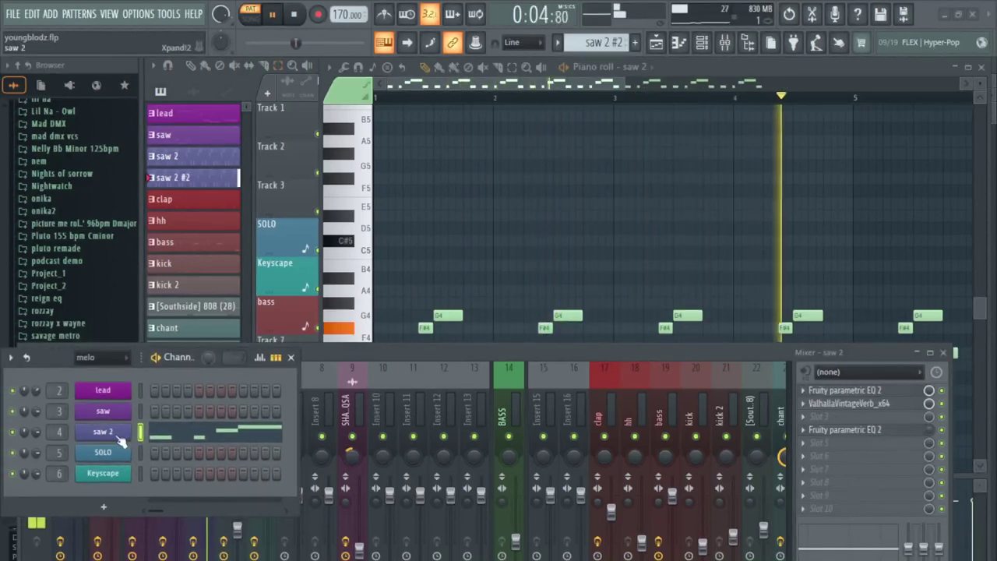
click(175, 161)
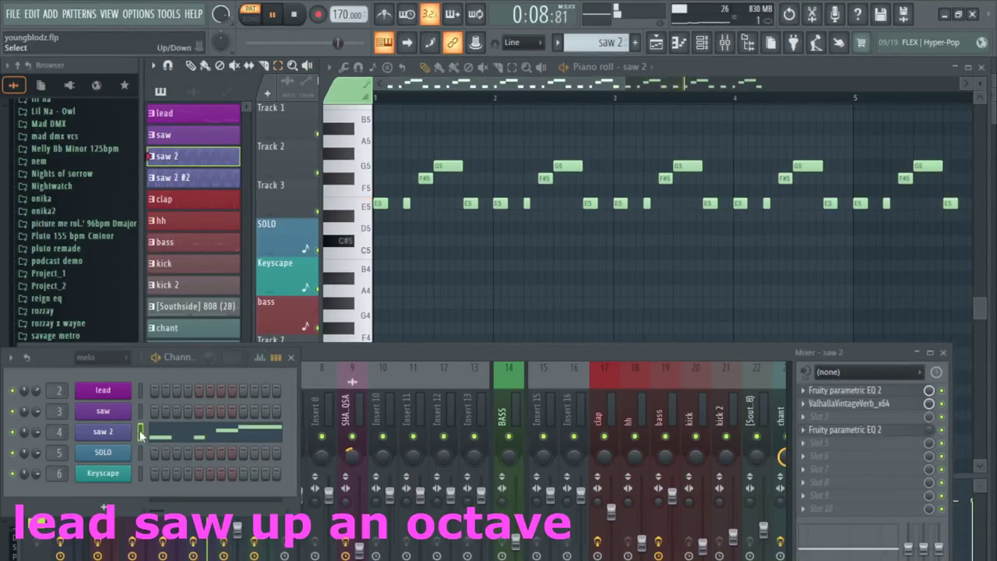
click(384, 353)
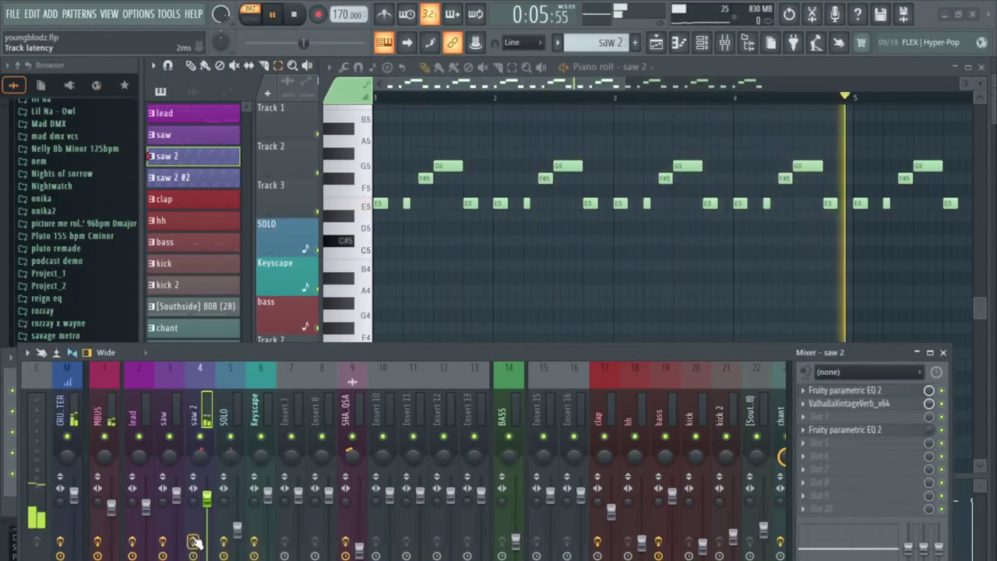
click(6, 503)
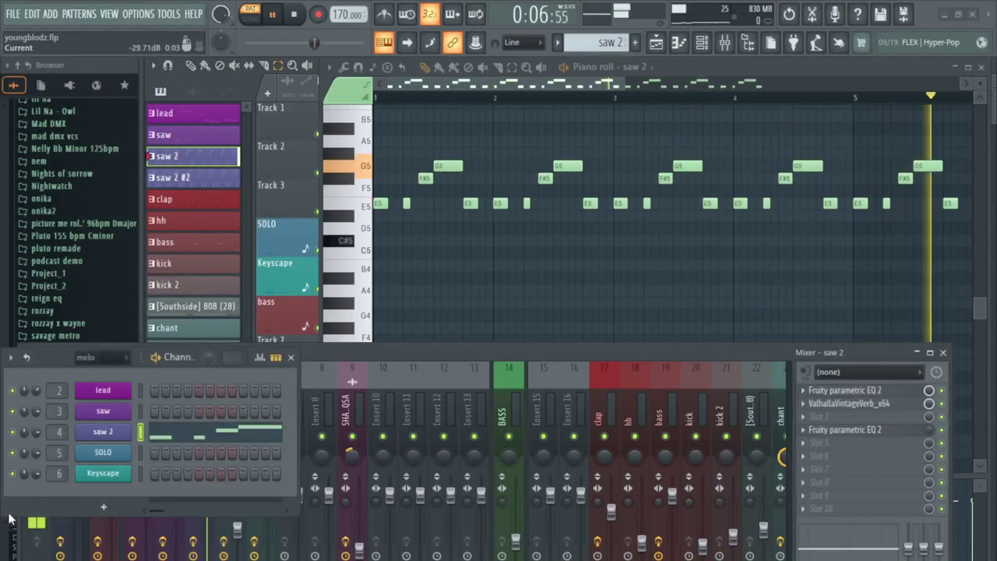
- Select the saw pattern and open the saw channel's notes in the piano roll, showing the whole eight-bar phrase
click(178, 141)
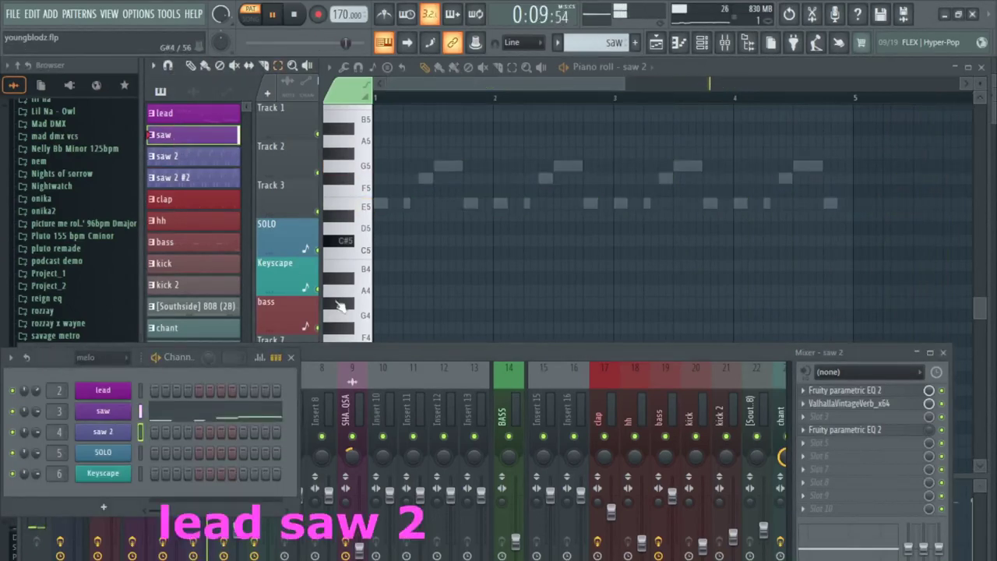
click(183, 421)
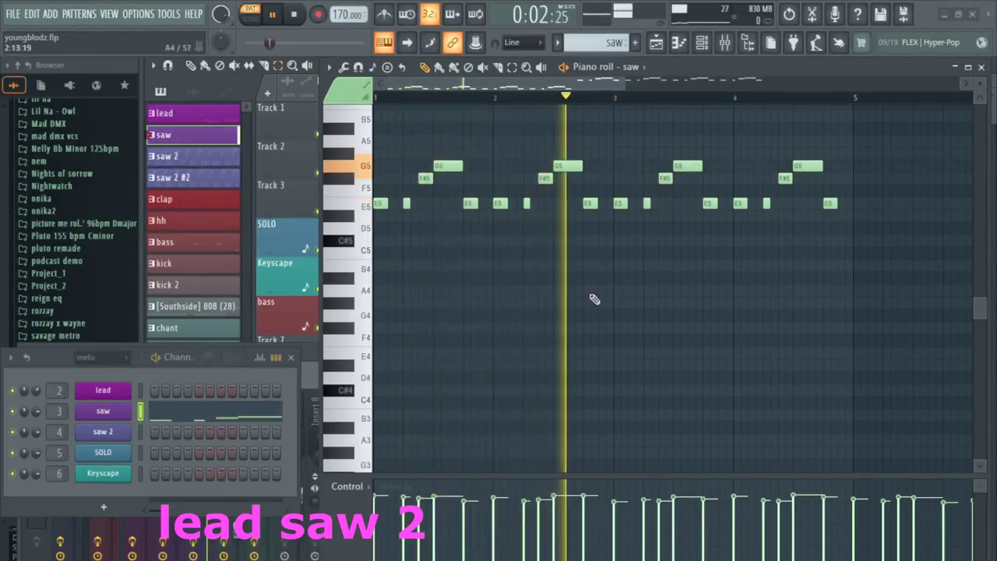
scroll(600, 288, up, 4)
scroll(659, 271, down, 2)
scroll(659, 273, down, 1)
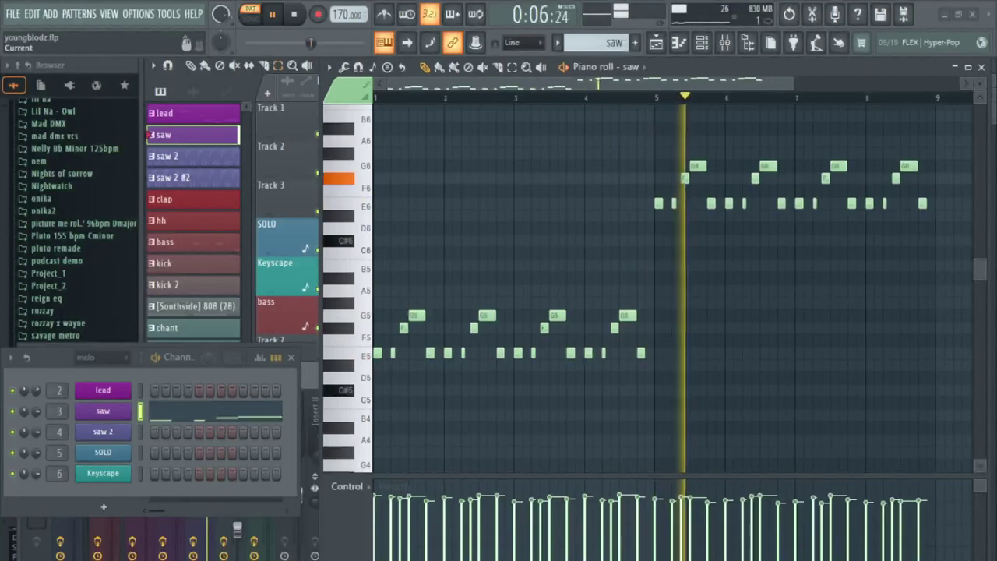
- View the saw track's mixer effects and open the saw channel's Xpand!2 instrument, moving its window into view
key(F9)
click(174, 400)
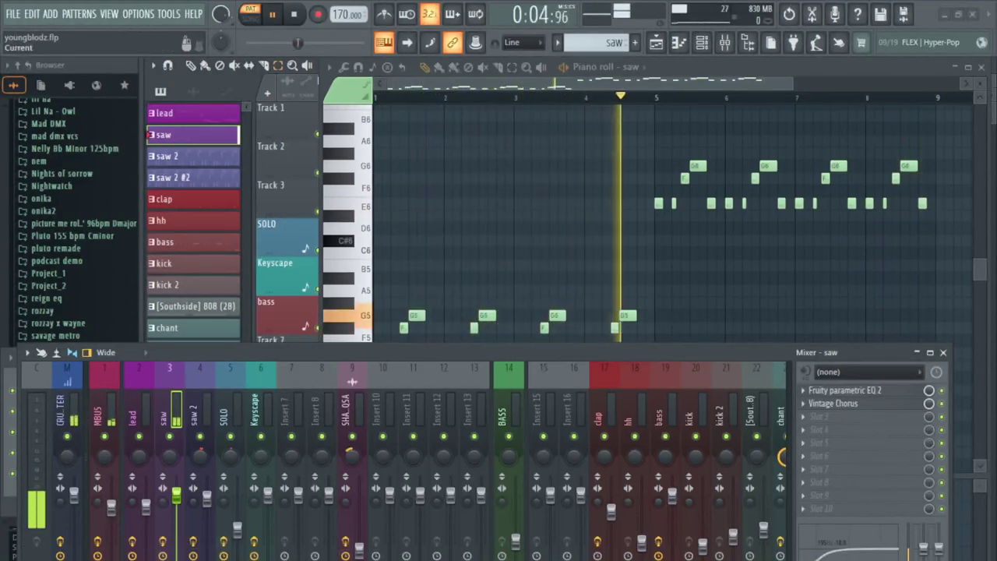
key(F6)
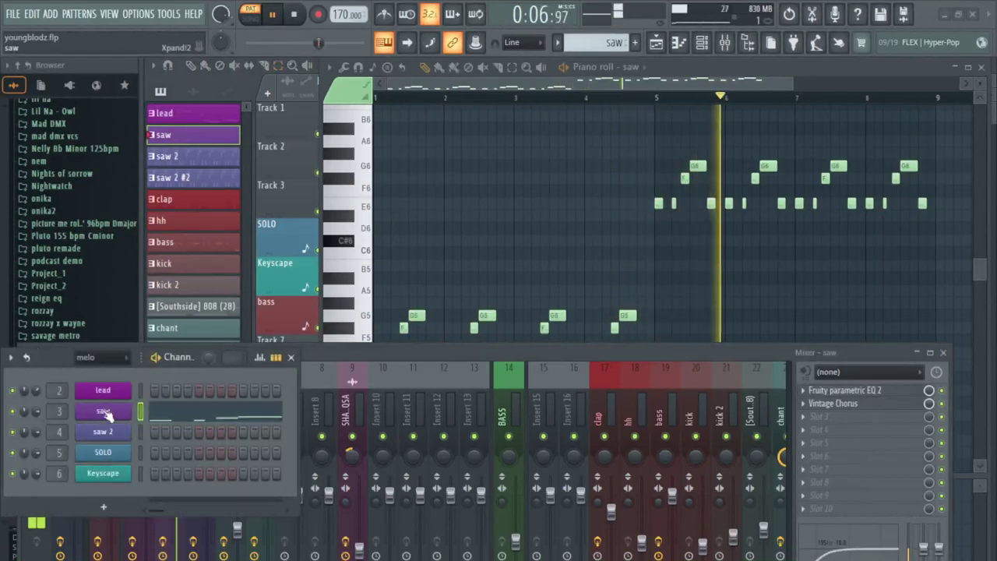
click(108, 414)
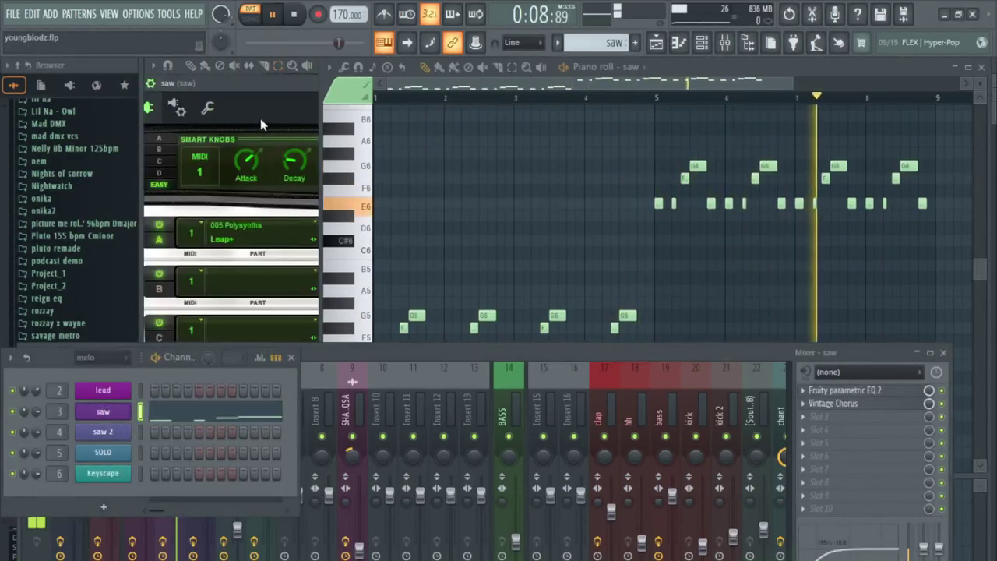
drag(233, 82, 303, 83)
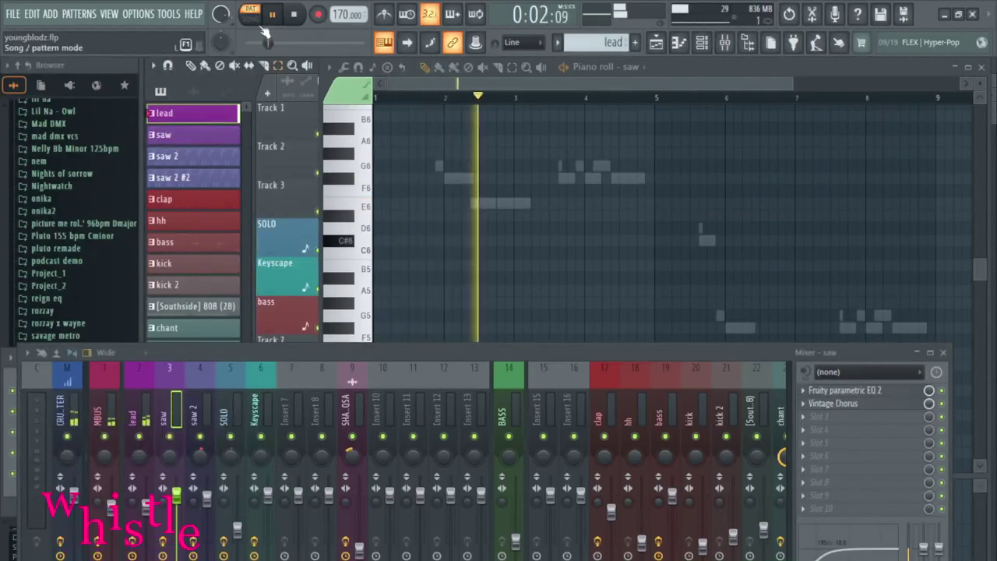
- Bring back the channel rack and open the lead channel's notes in the piano roll to view the whistle melody
click(9, 513)
click(186, 394)
scroll(545, 308, down, 2)
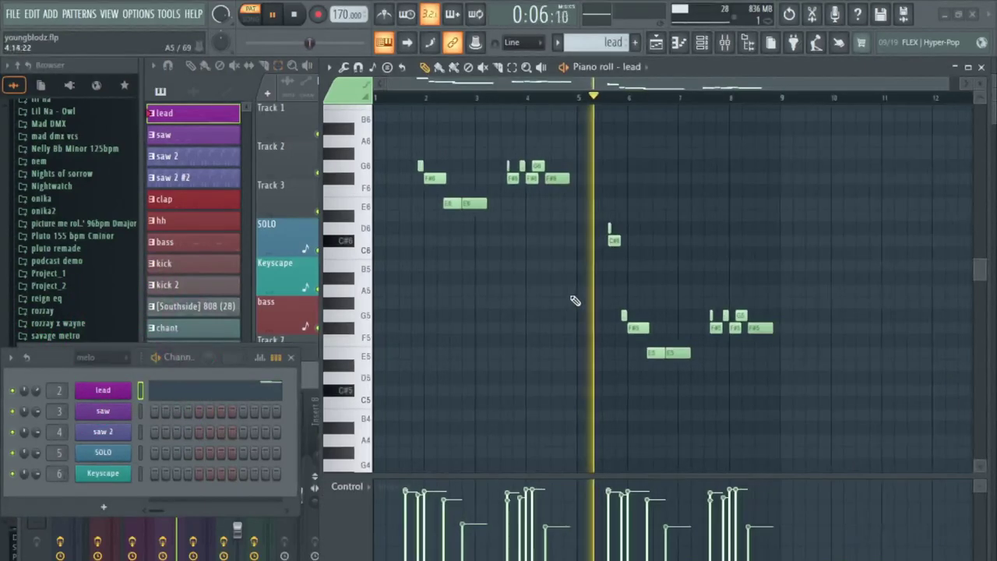
scroll(547, 251, up, 2)
scroll(548, 251, down, 1)
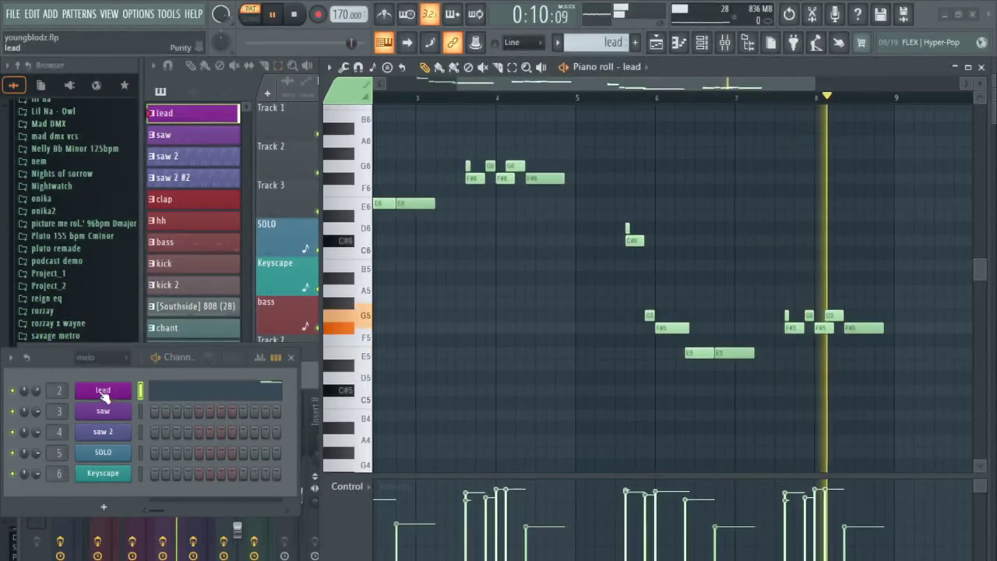
- Open the lead channel's Purity instrument in a detached window to view its Winter Whistle patch, and close it
click(103, 391)
click(162, 103)
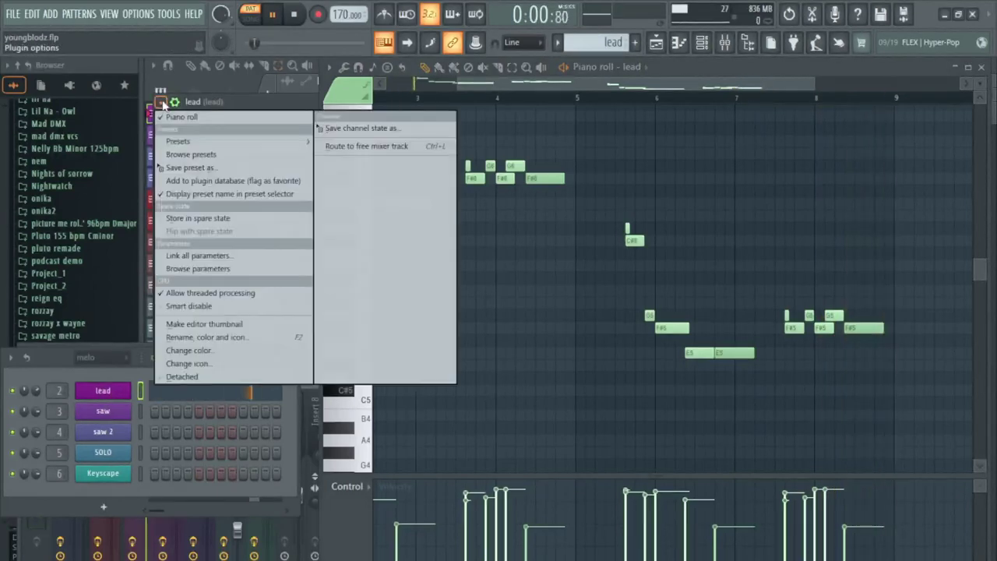
click(221, 377)
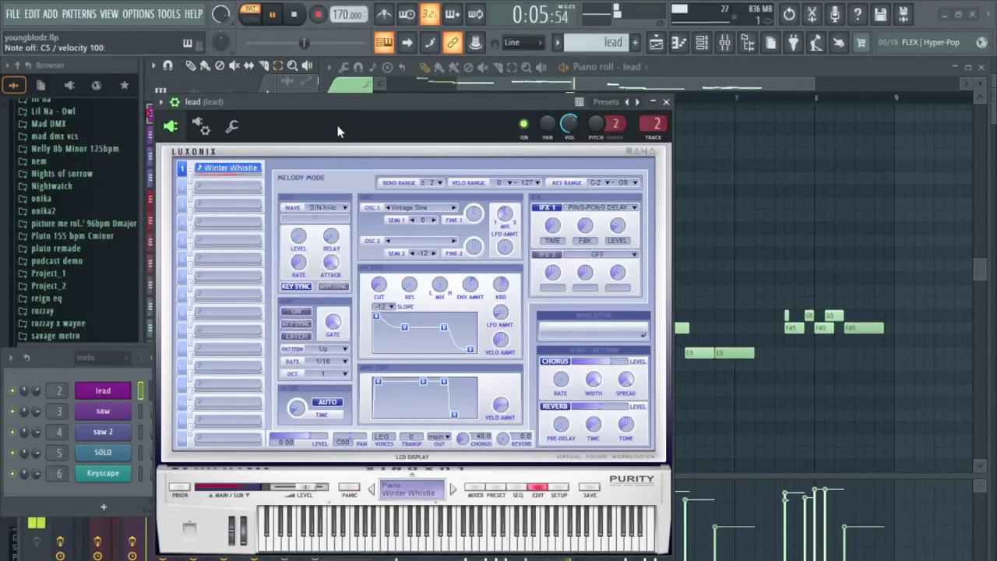
click(674, 104)
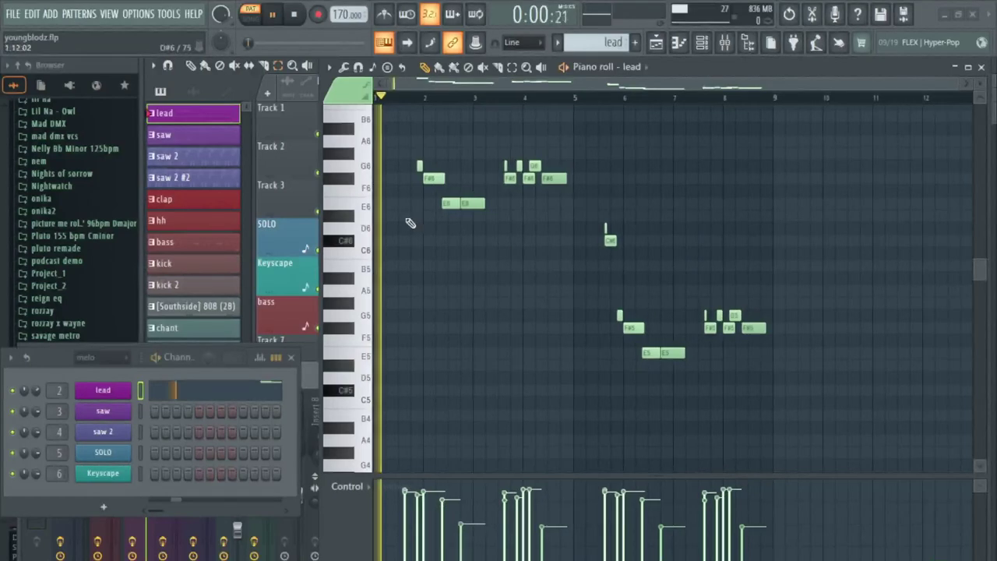
- Examine the lead melody in the piano roll, including its highest opening notes and the full eight bars
scroll(405, 250, up, 3)
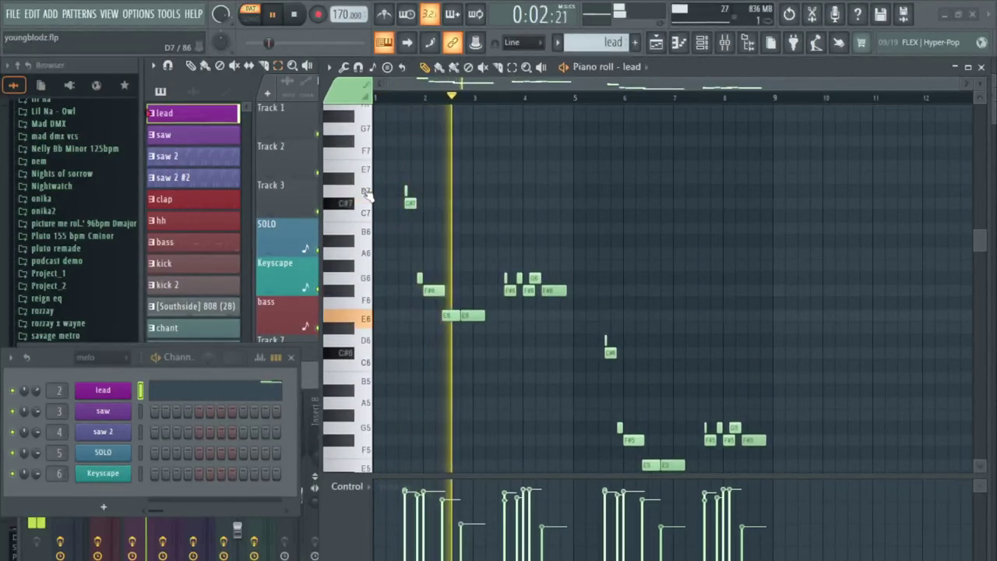
scroll(552, 340, up, 2)
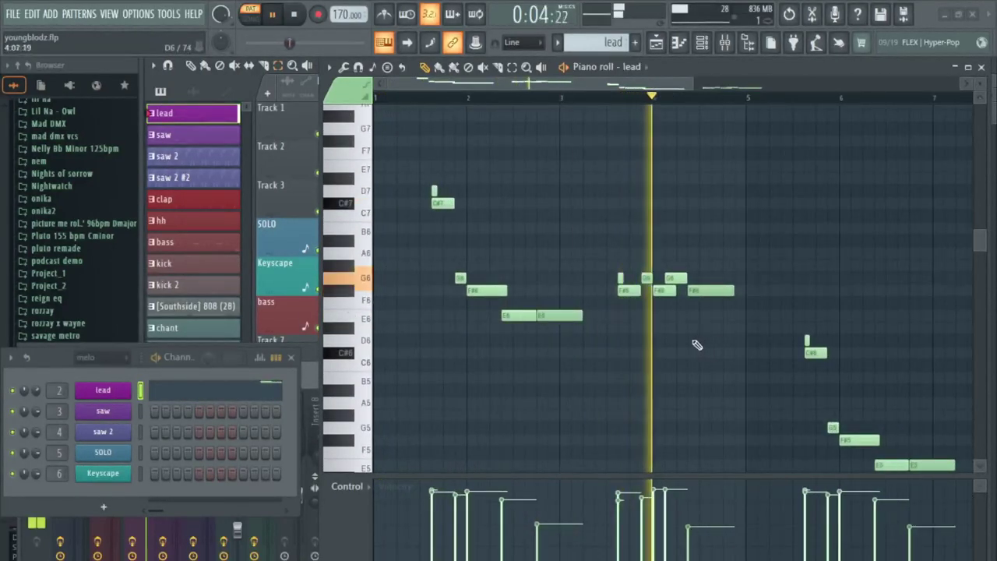
scroll(623, 350, down, 3)
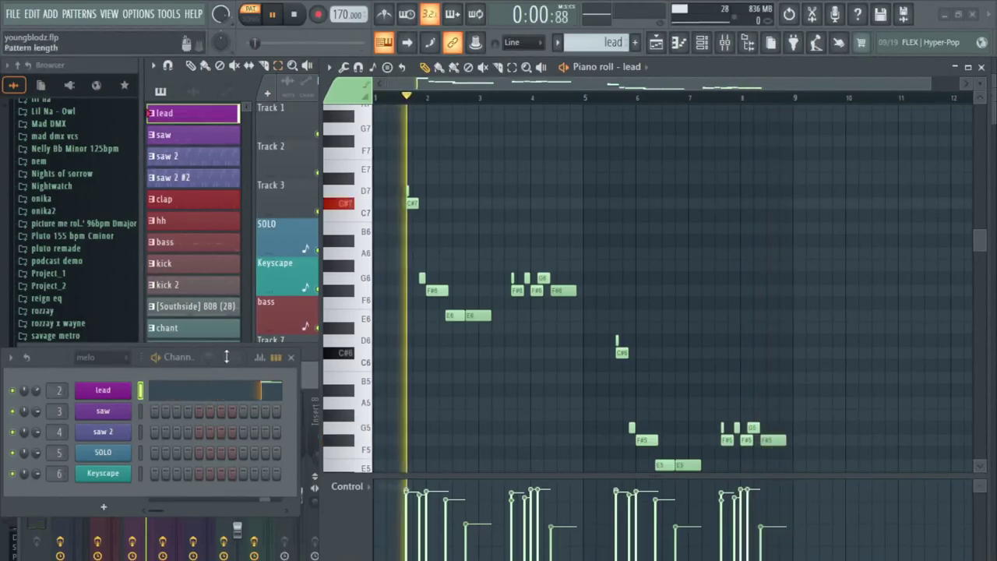
- Lower the channel rack and mixer to show the lead track's effect chain, and close the piano roll
drag(174, 362, 204, 502)
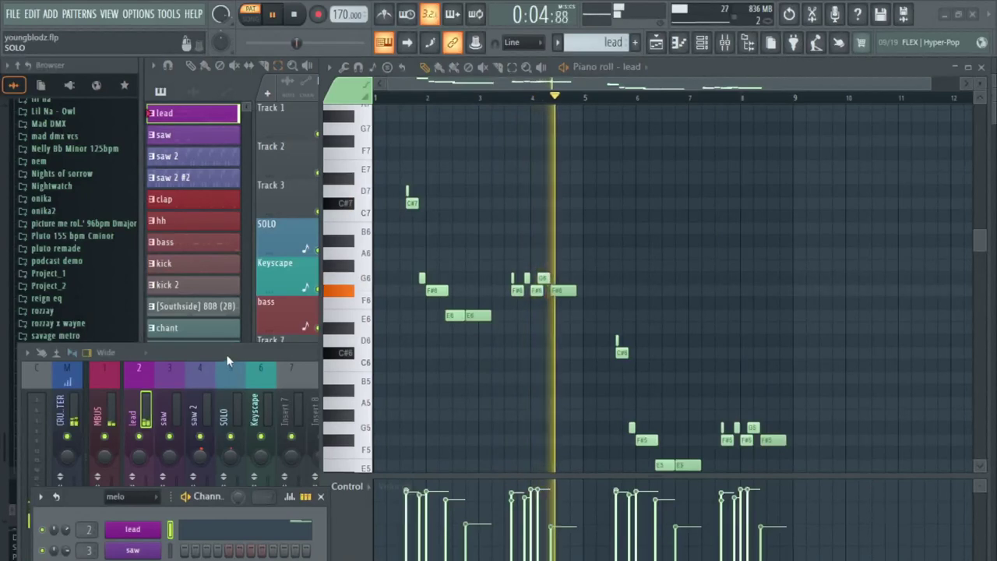
drag(228, 360, 235, 424)
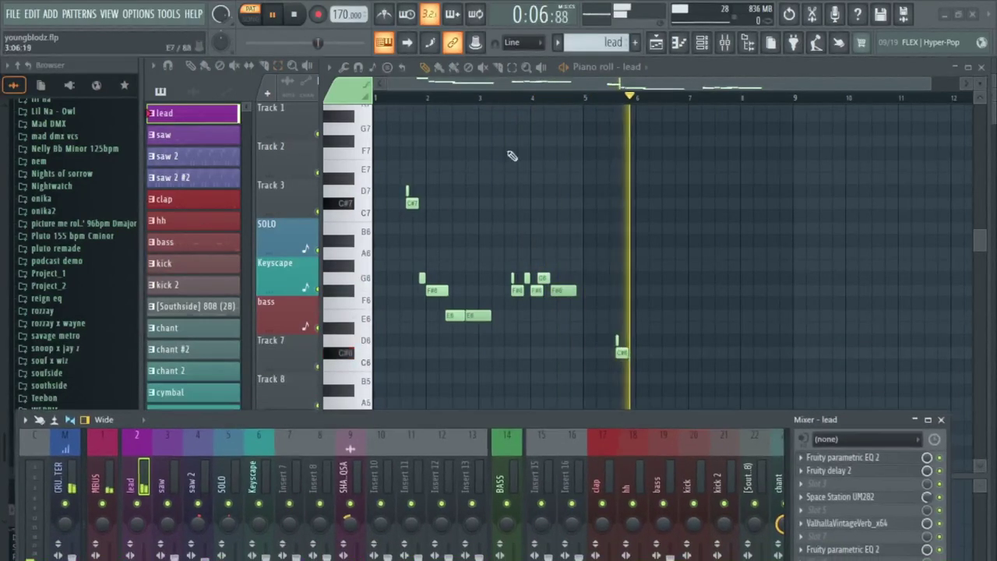
click(983, 67)
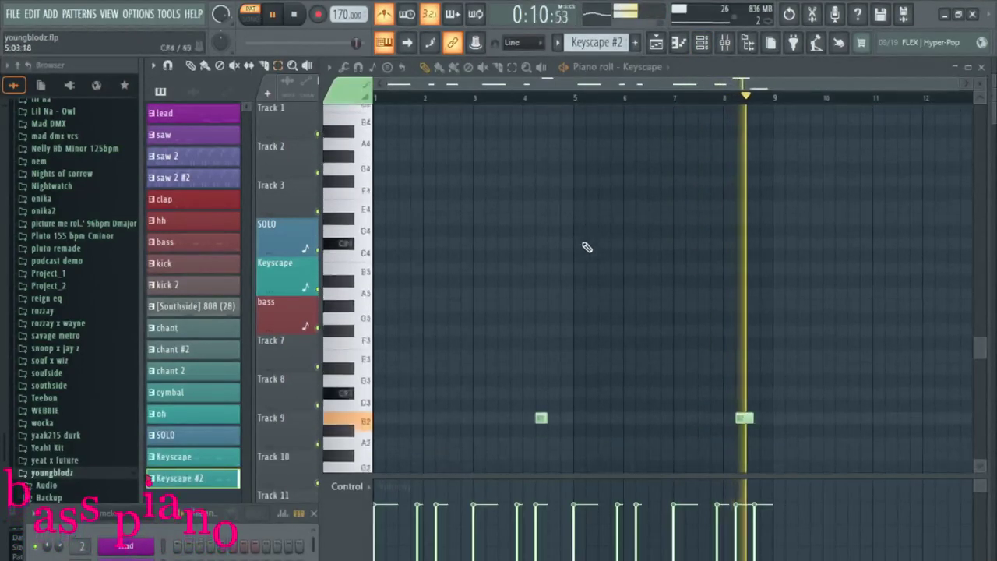
- Examine the low notes of the Keyscape #2 pattern and raise the channel rack to reveal the Keyscape channel
scroll(585, 253, down, 5)
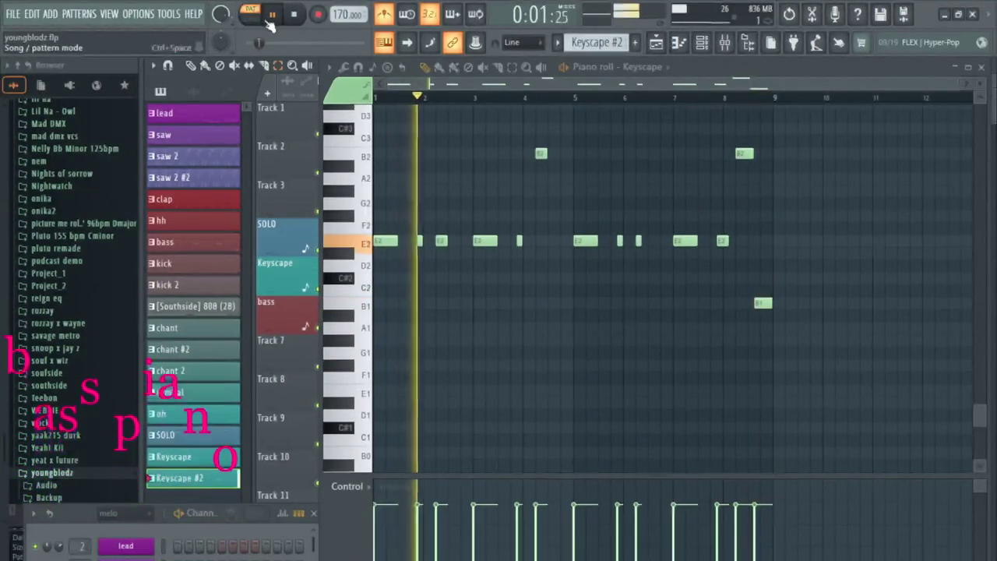
drag(203, 513, 204, 424)
drag(315, 460, 316, 495)
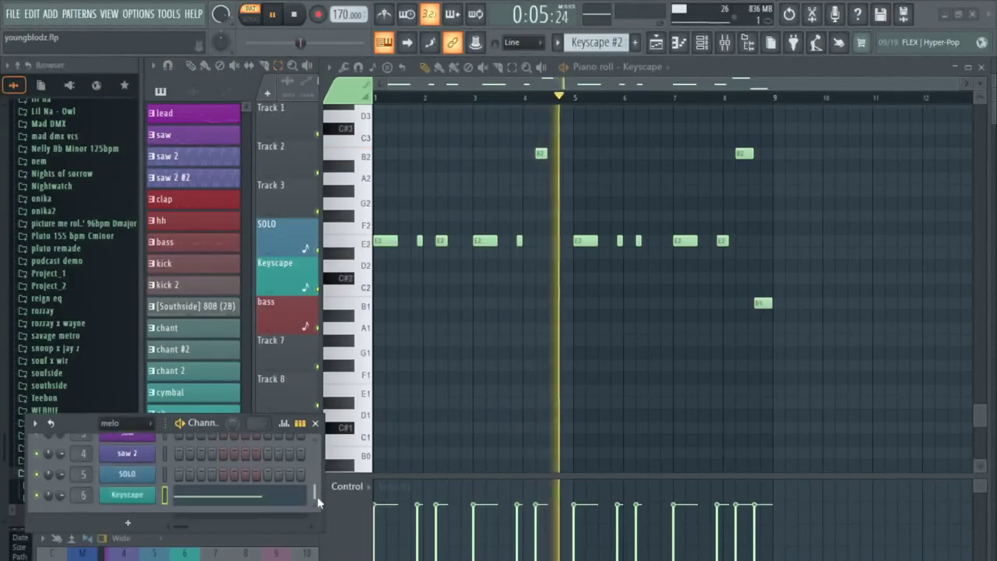
- Open the Keyscape instrument, move its window into view, and close both it and the channel rack
click(129, 489)
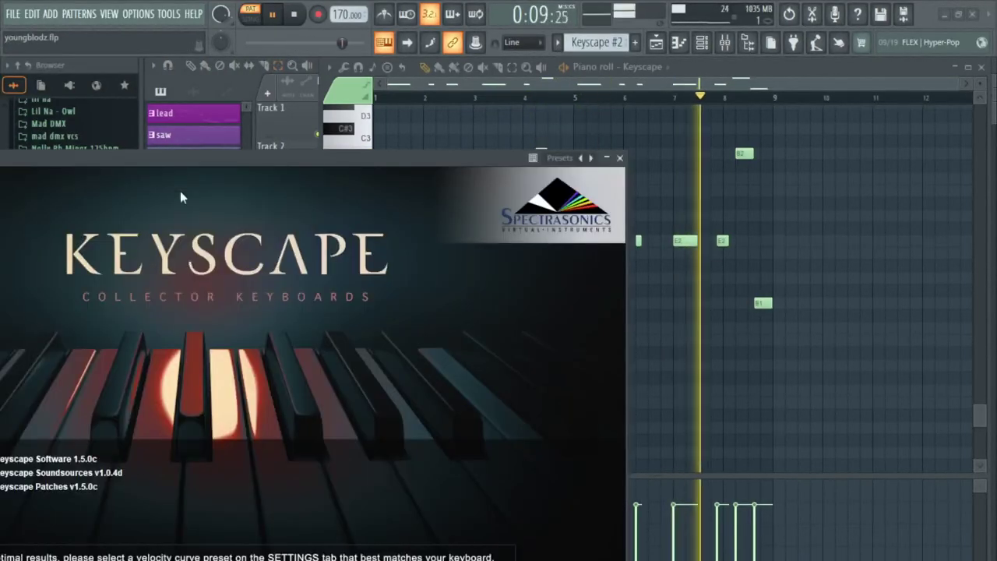
drag(200, 165, 308, 157)
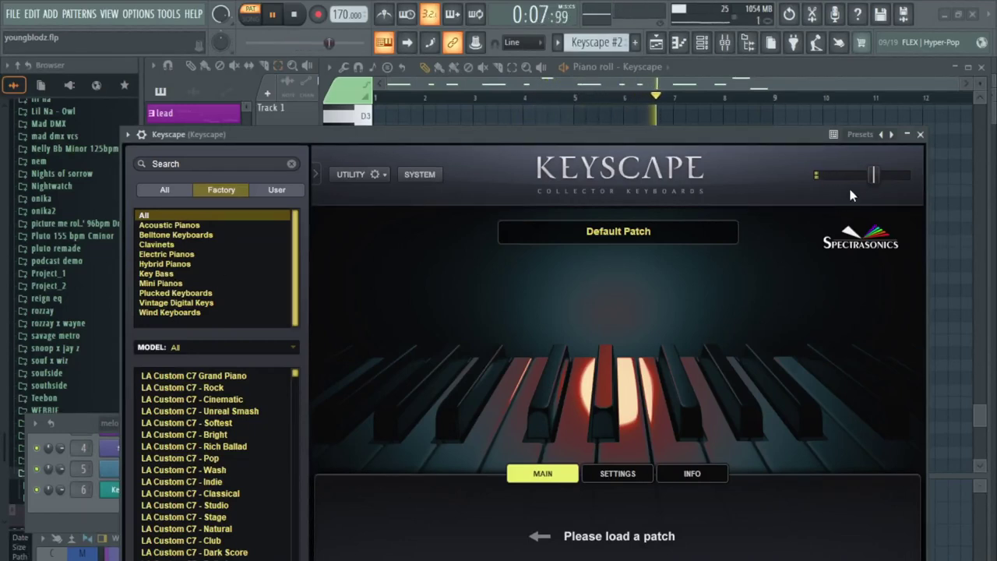
click(920, 135)
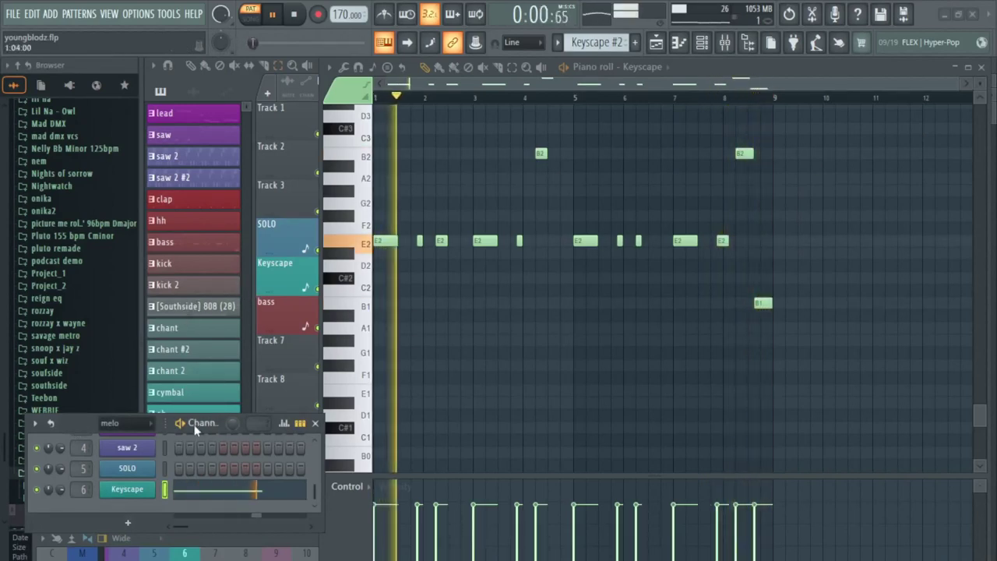
drag(198, 423, 207, 536)
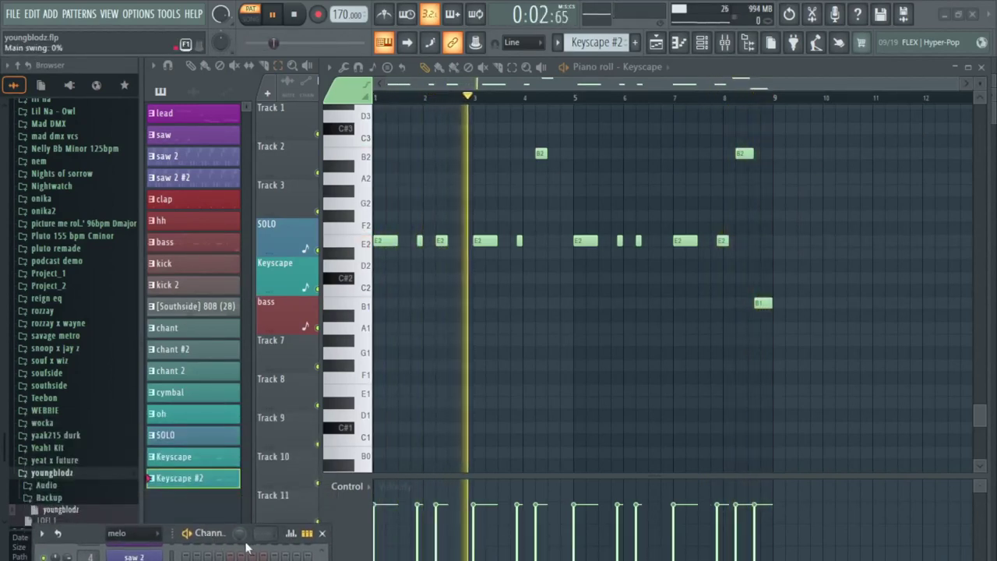
click(325, 534)
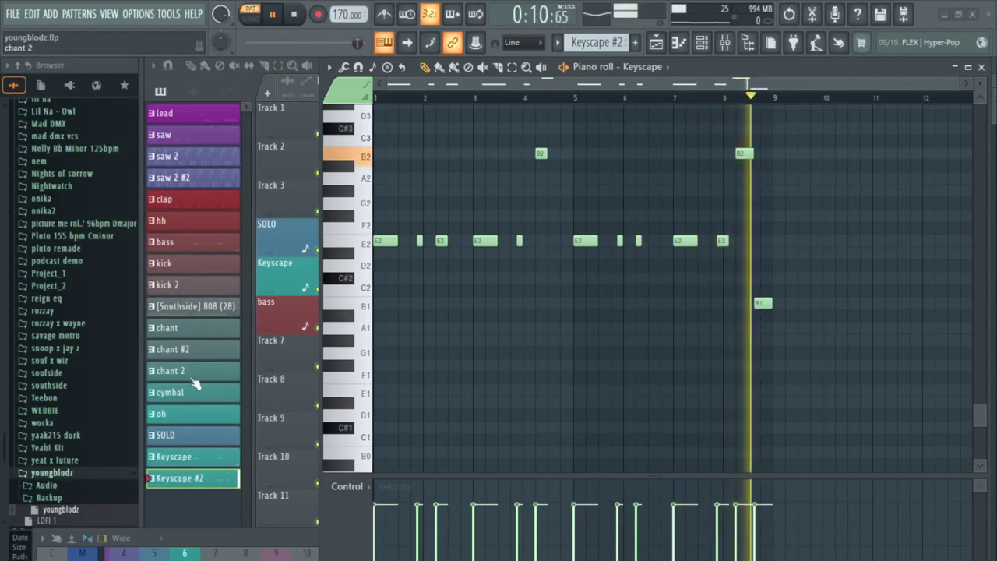
- Select the bass pattern, examine its notes in the piano roll, and bring up the channel rack
click(187, 249)
double_click(185, 250)
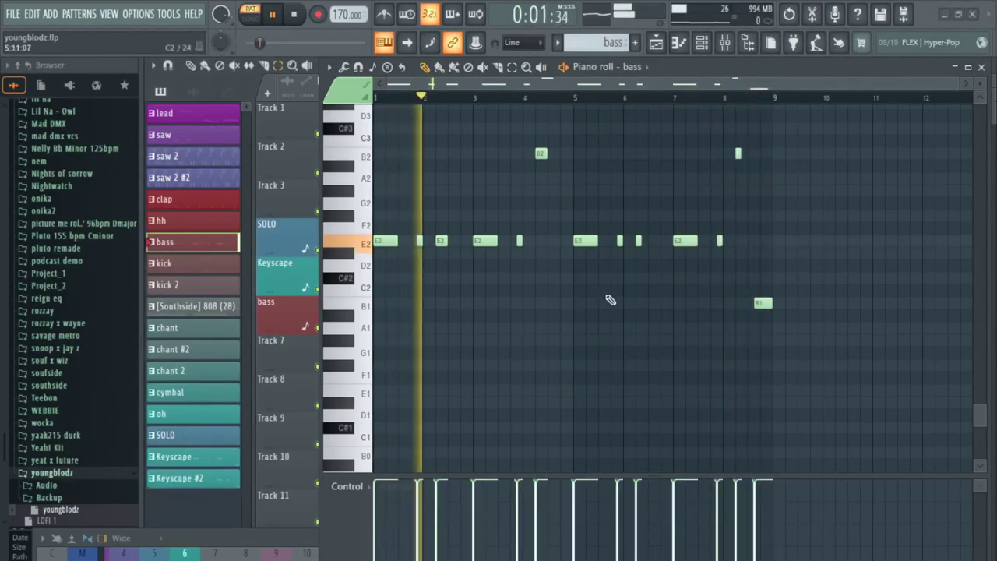
scroll(576, 311, up, 3)
click(702, 51)
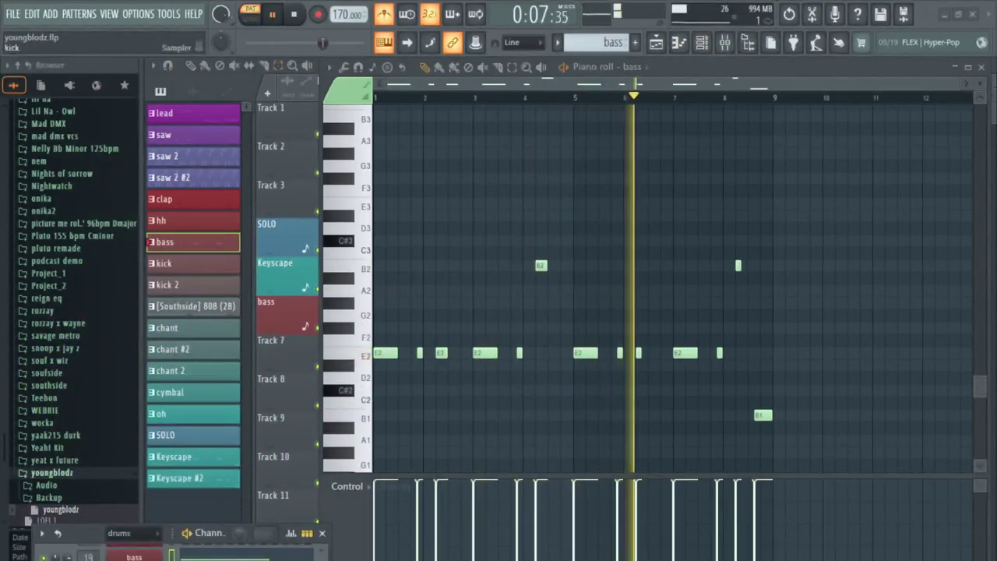
- Open the bass channel's Xpand!2 instrument, detach its window to view it in full, and close both it and the piano roll
click(148, 557)
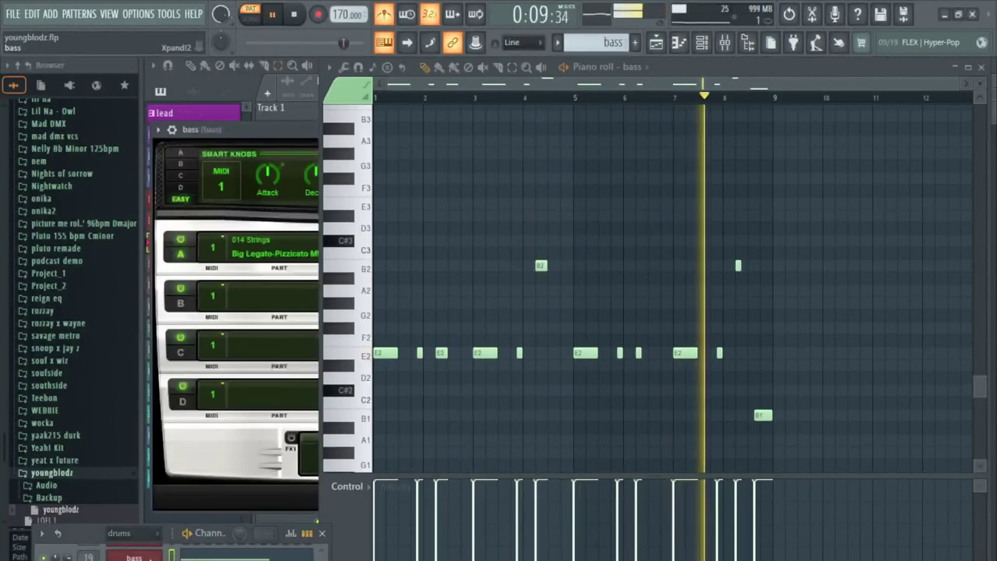
click(159, 131)
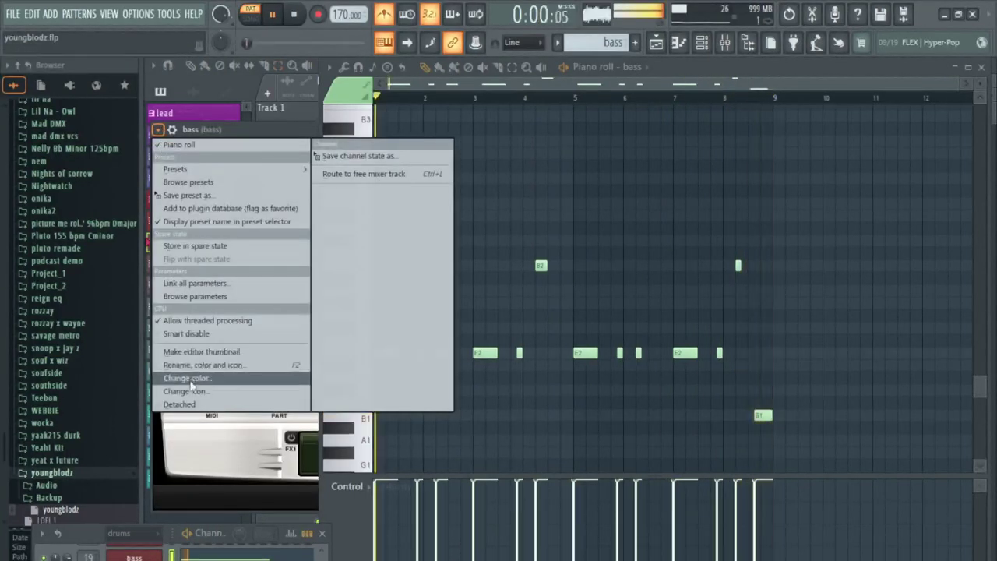
click(181, 405)
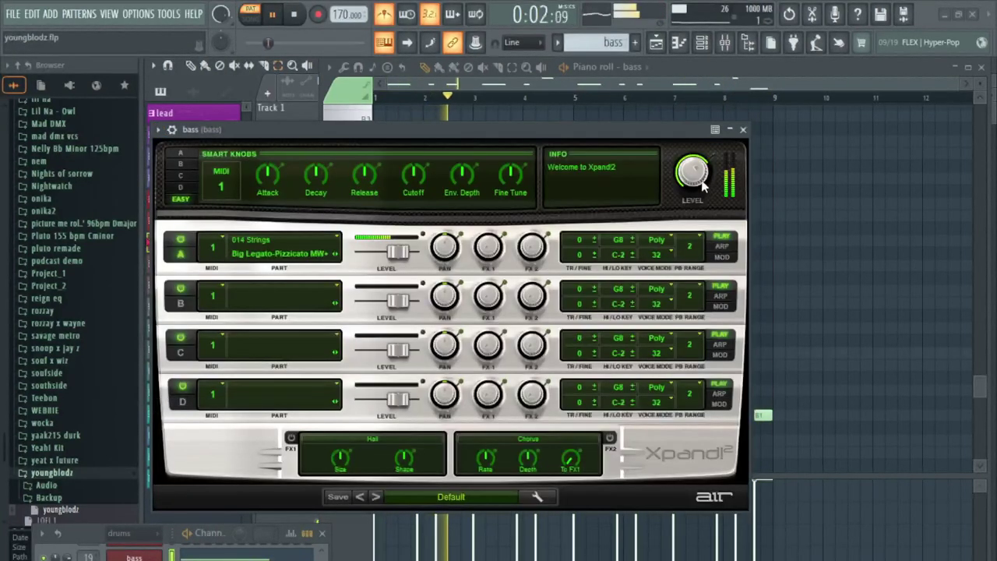
click(744, 130)
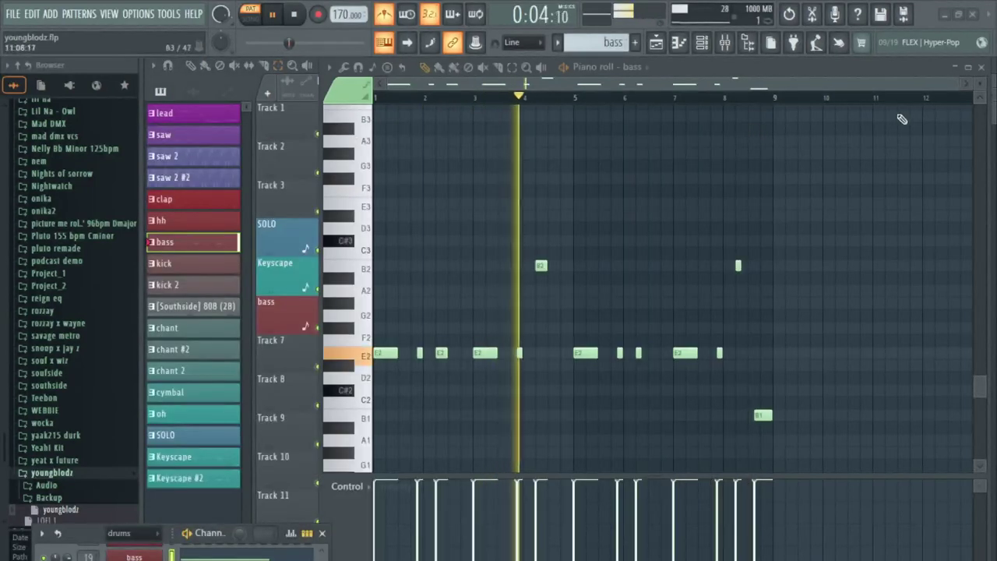
click(982, 67)
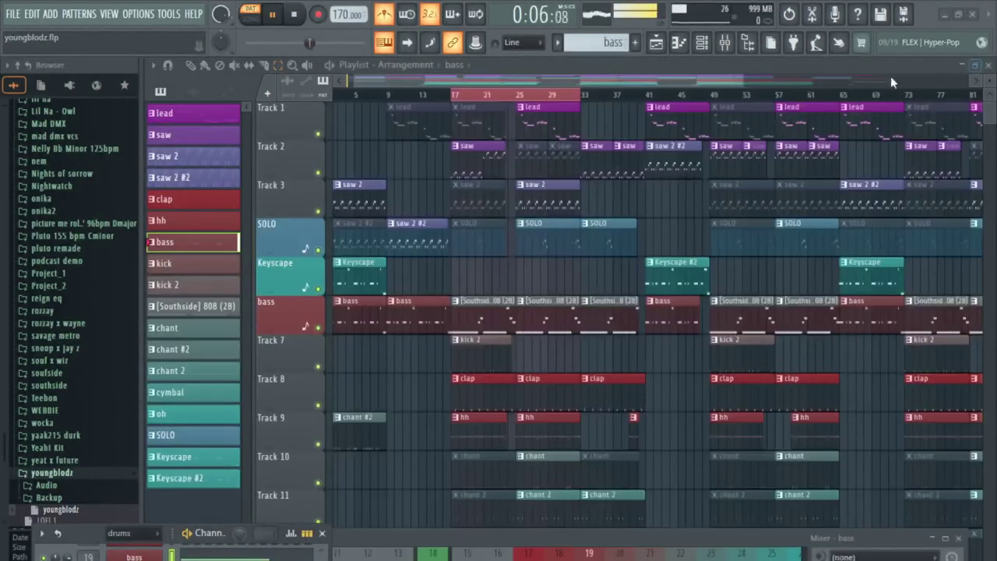
click(250, 22)
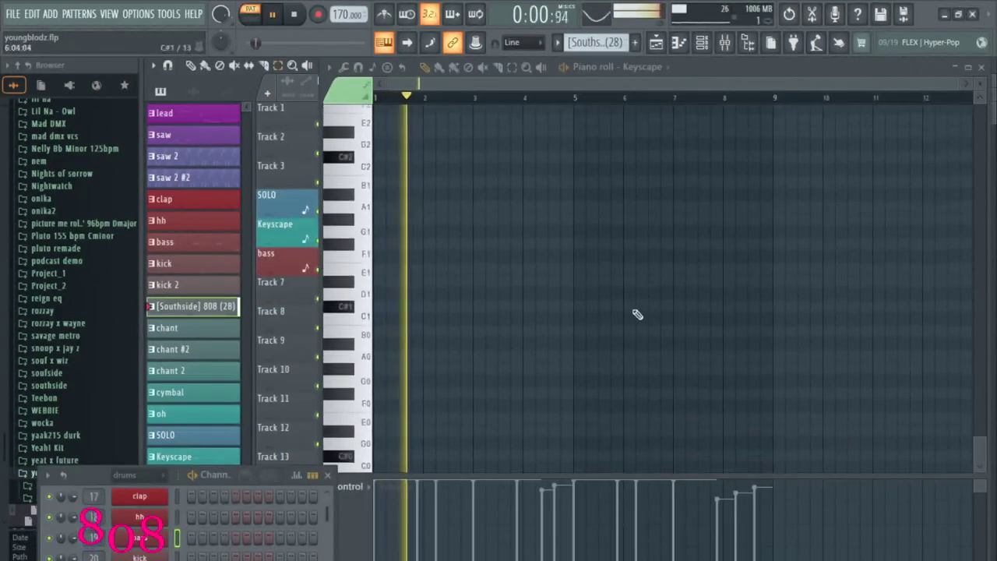
- Select the [Southside] 808 (28) pattern, examine its notes in the piano roll, and toggle the metronome on and off
scroll(617, 307, up, 5)
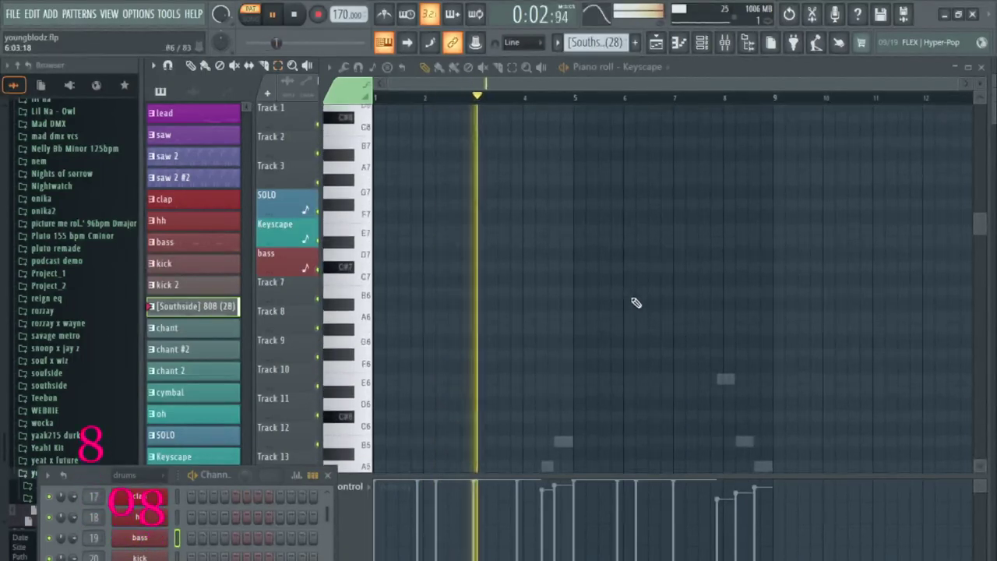
click(206, 308)
scroll(590, 309, down, 5)
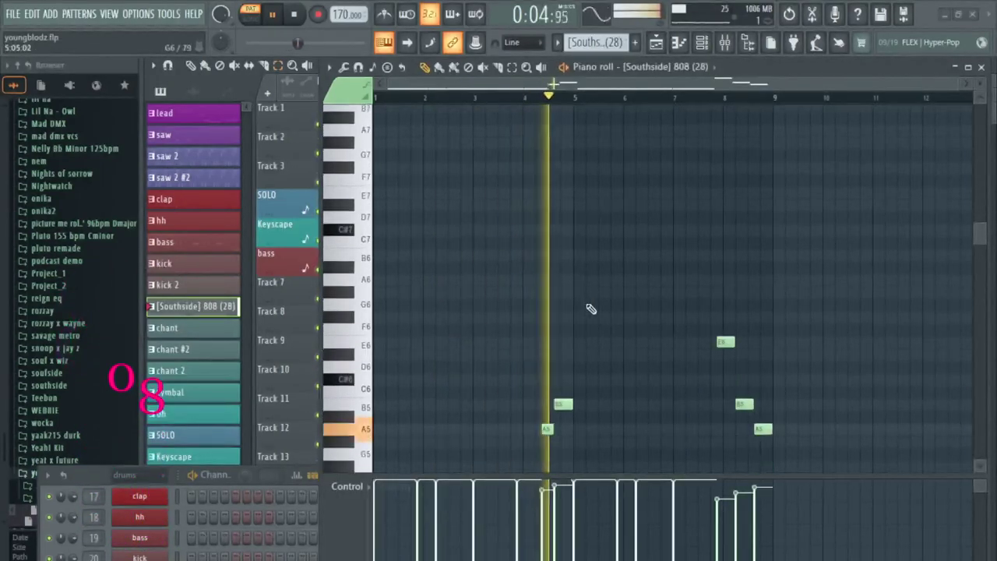
click(384, 17)
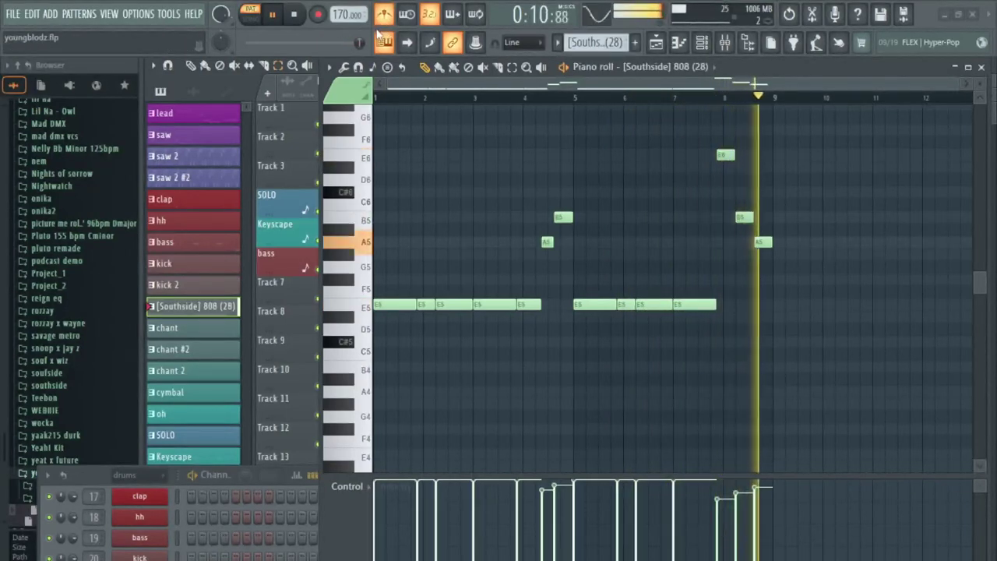
click(381, 19)
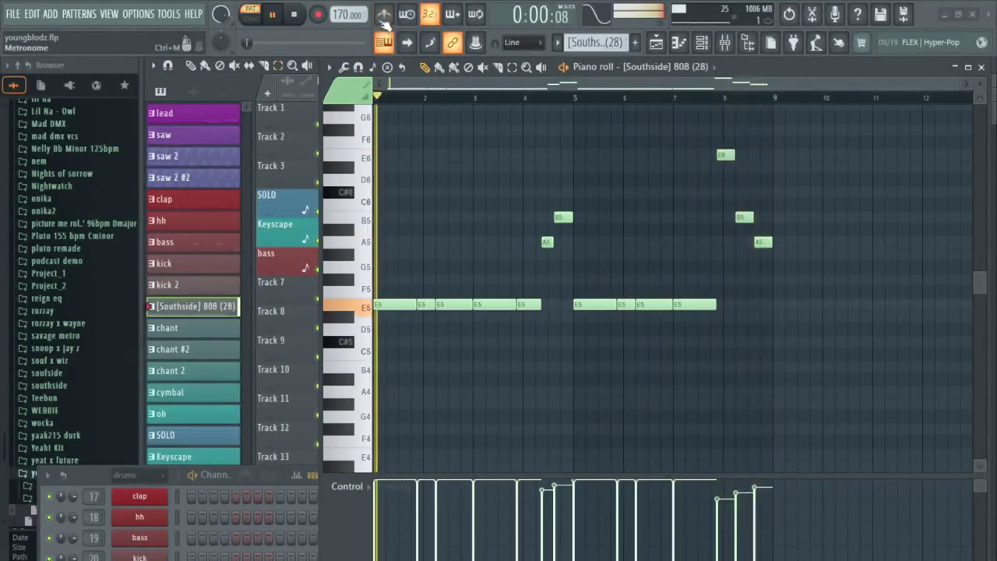
- Examine the notes of the kick 2 pattern and the hh pattern in the piano roll, including a closer view of the hi-hats
click(179, 287)
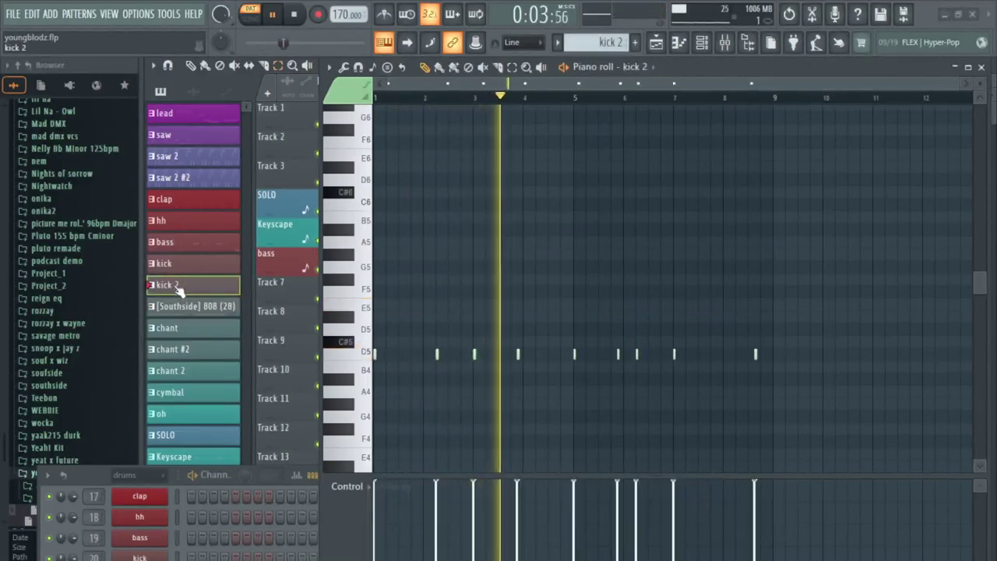
click(384, 19)
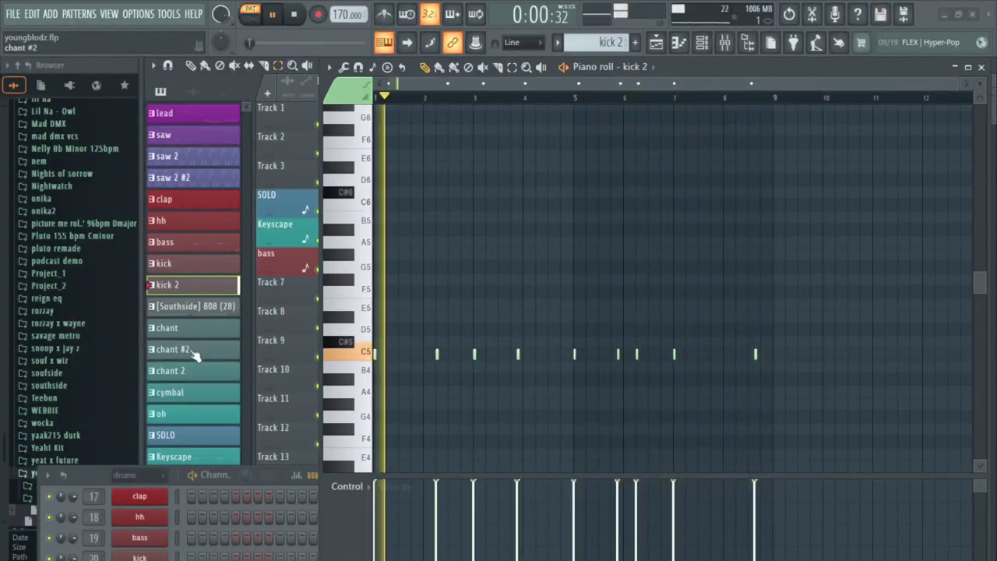
click(195, 220)
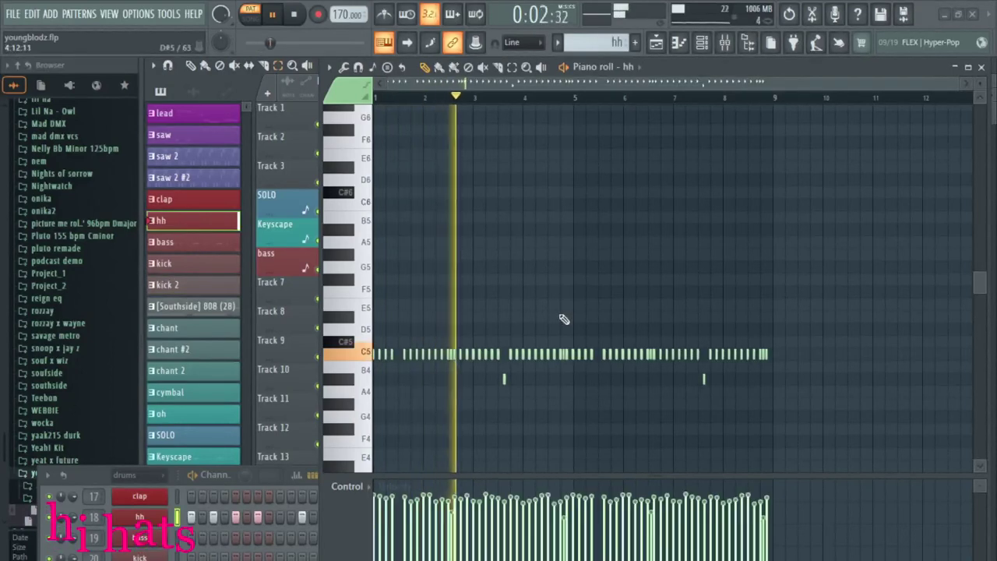
scroll(563, 327, up, 4)
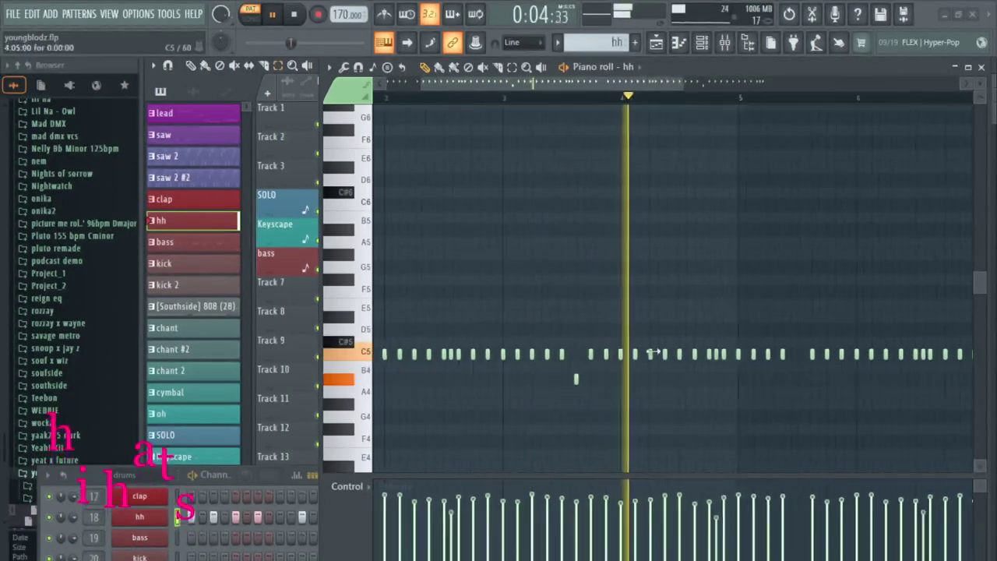
scroll(636, 463, down, 4)
scroll(646, 402, down, 2)
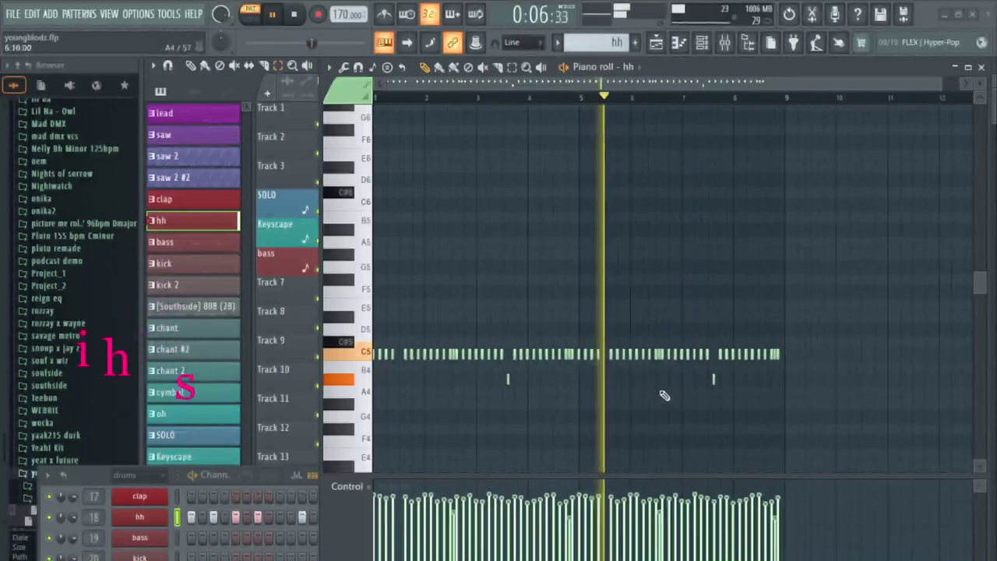
- Examine the notes of the clap pattern and the oh open-hat pattern in the piano roll
click(209, 204)
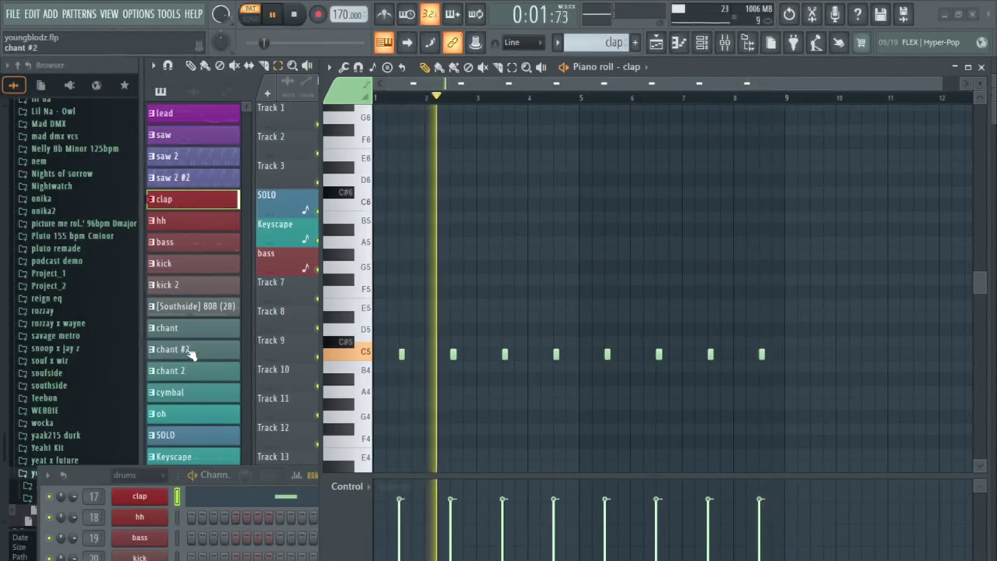
click(187, 412)
scroll(601, 327, down, 3)
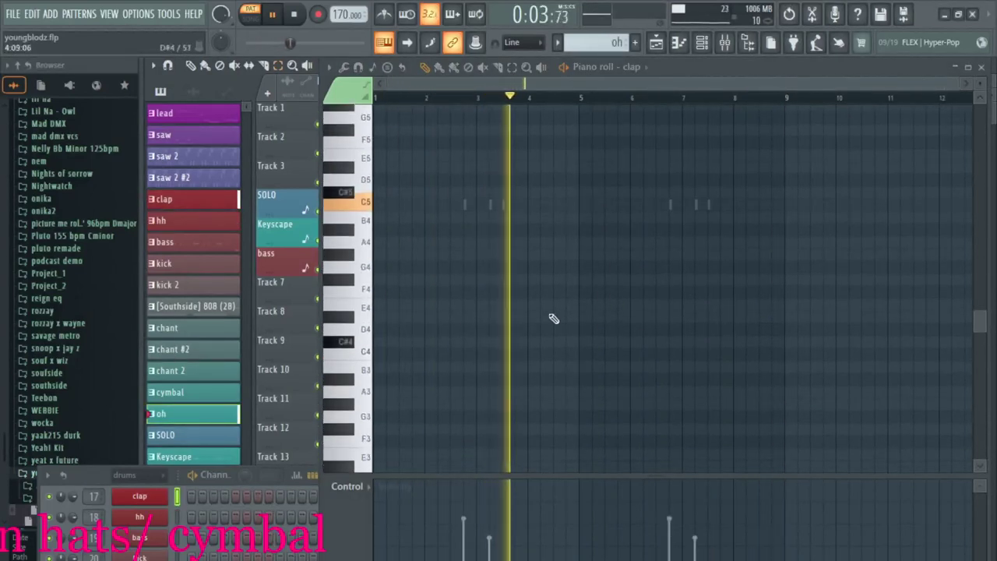
click(179, 413)
scroll(487, 236, up, 2)
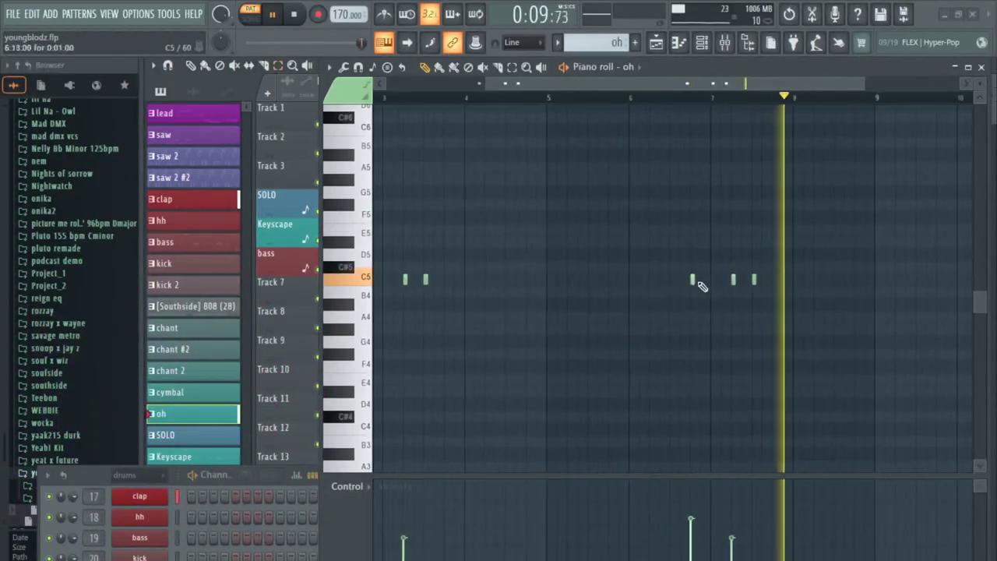
scroll(470, 291, up, 3)
scroll(515, 295, up, 2)
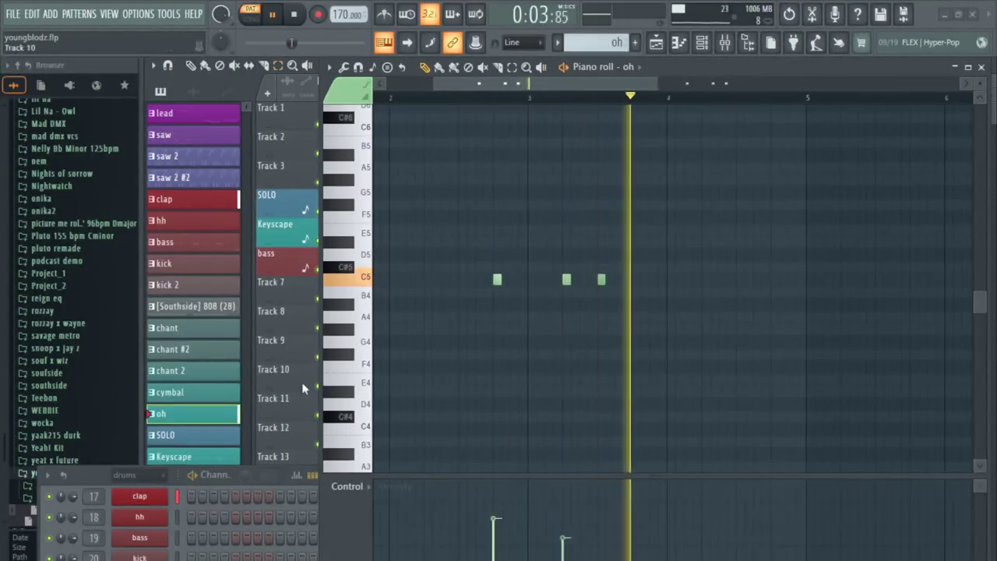
- Select the cymbal pattern and examine its note placement in the piano roll
click(205, 394)
scroll(685, 291, down, 2)
click(160, 391)
scroll(720, 288, up, 3)
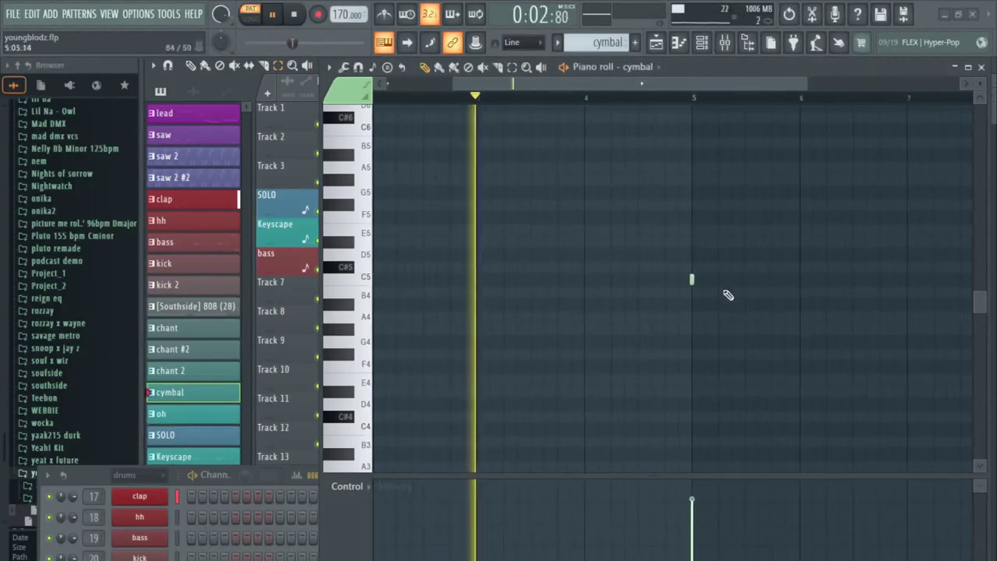
scroll(683, 293, down, 3)
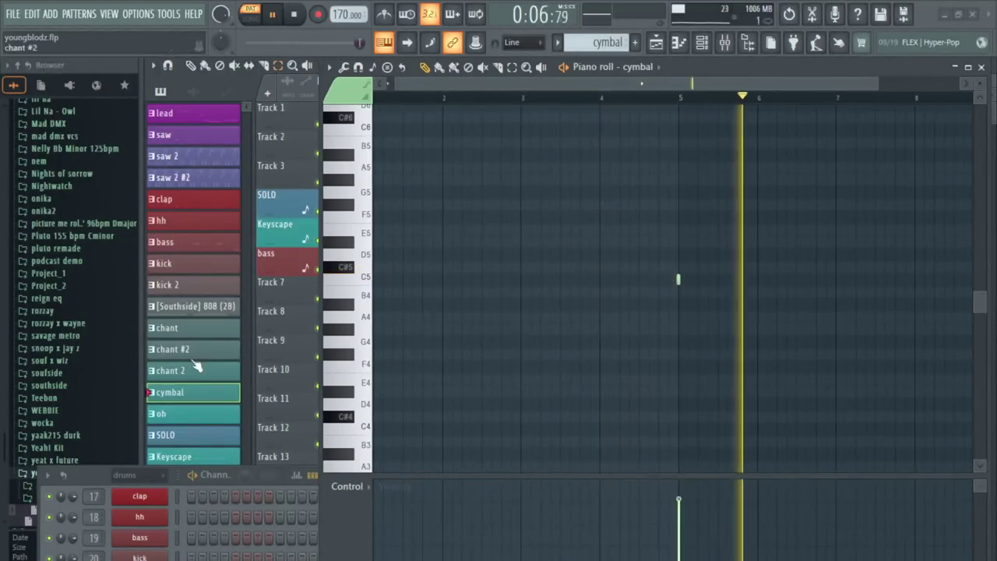
- Select the SOLO strings pattern, examine its notes in the piano roll, and bring up the channel rack
click(179, 434)
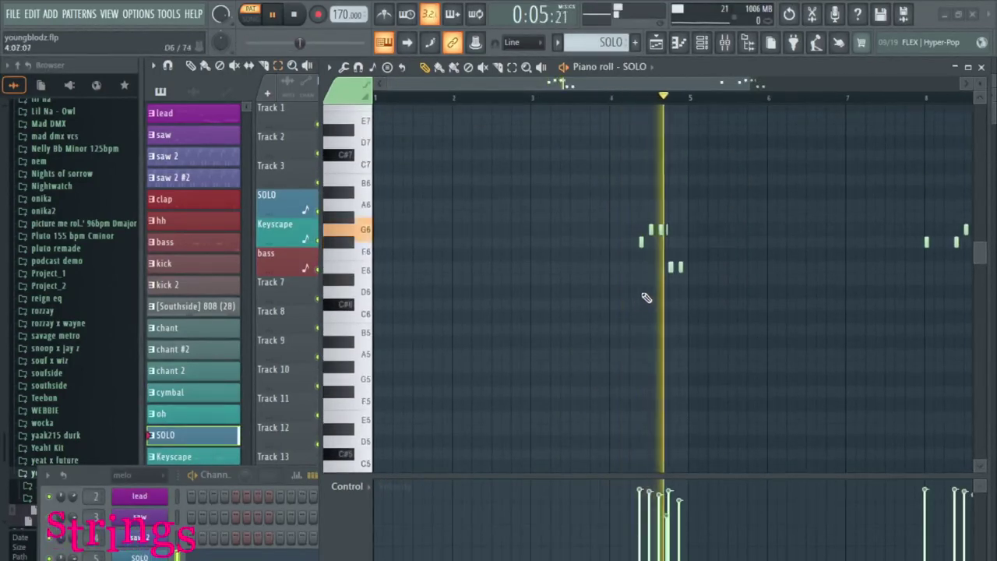
scroll(661, 271, up, 4)
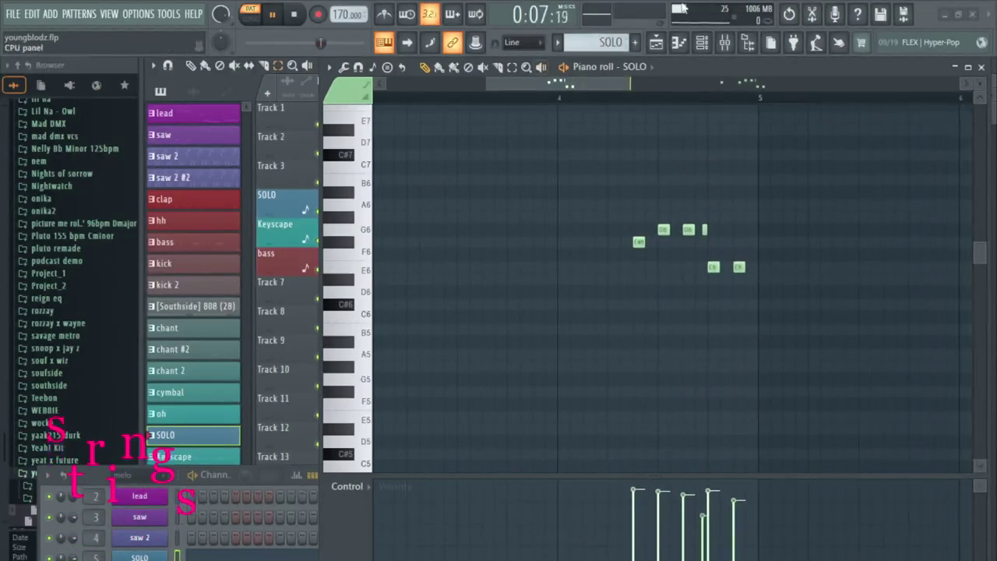
click(702, 44)
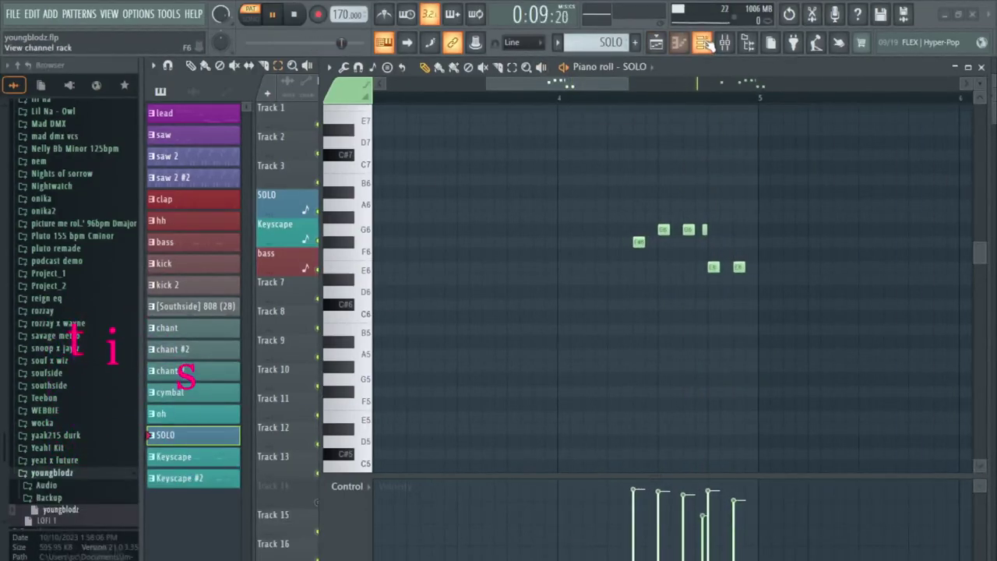
key(F6)
- Open the SOLO instrument, move its window into view to show the zBow & Slide preset, and close it
click(140, 557)
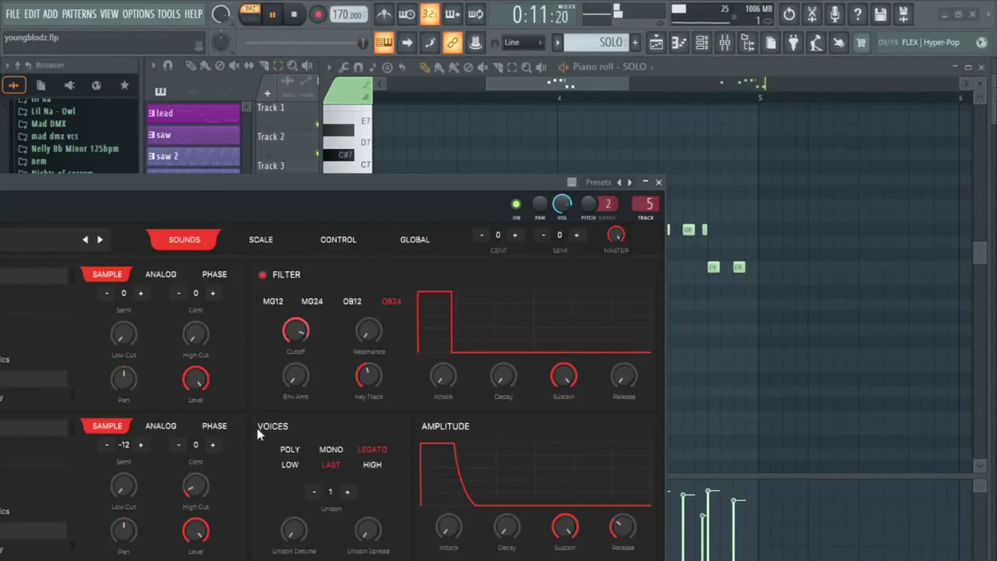
drag(297, 180, 535, 165)
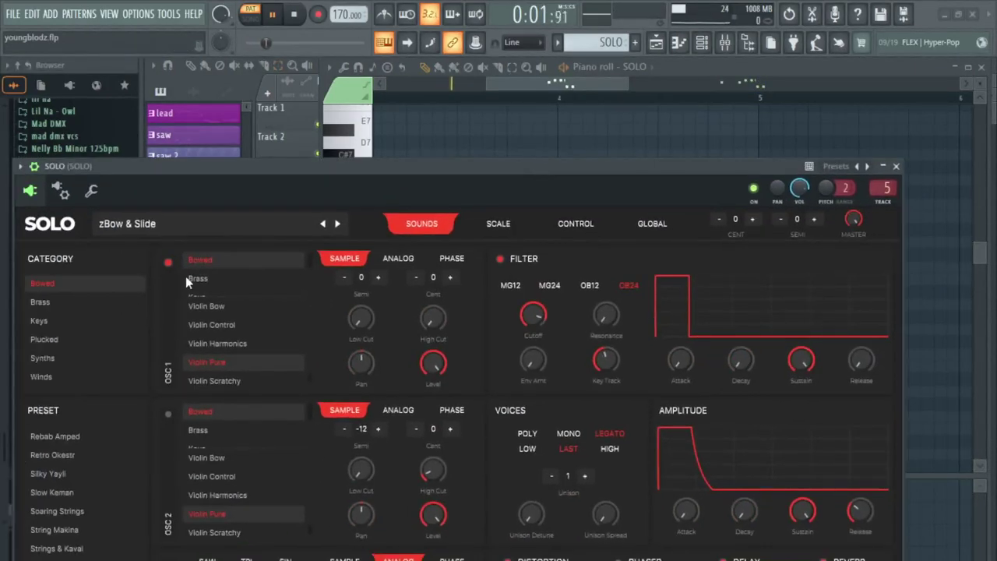
click(896, 166)
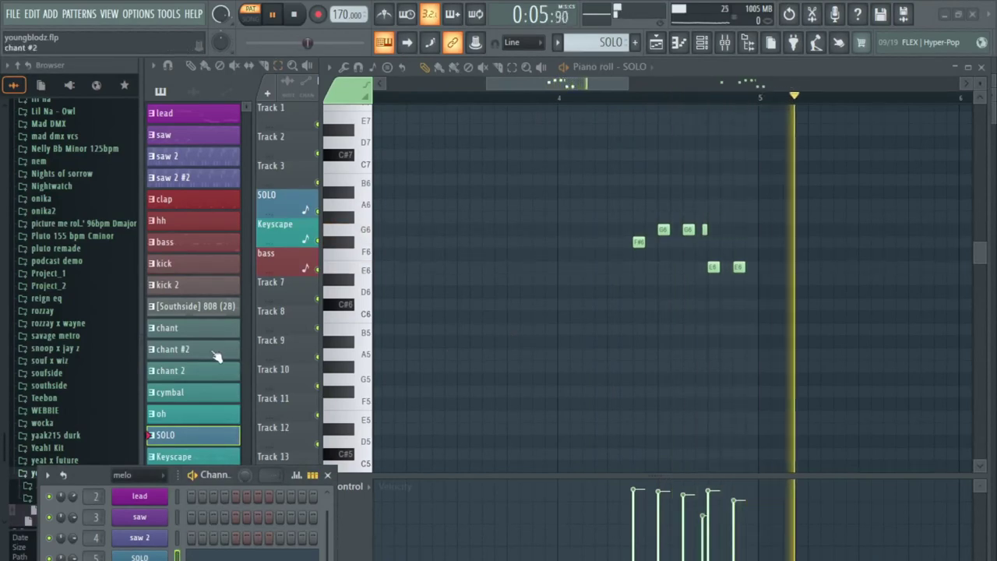
- Select the chant #2 pattern and examine its full row of notes in the piano roll
click(207, 350)
double_click(207, 350)
scroll(636, 359, down, 5)
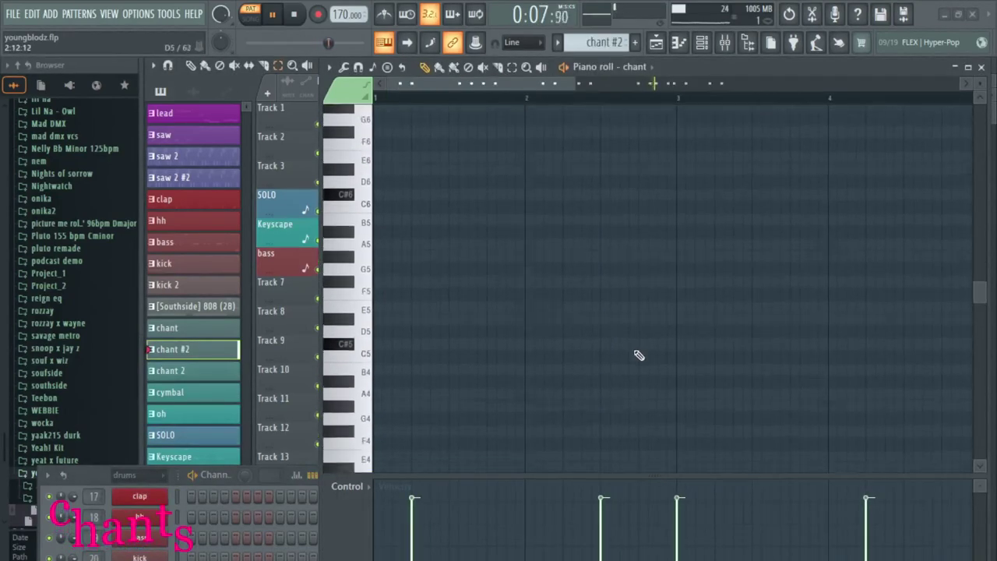
scroll(636, 357, down, 4)
ctrl+scroll(594, 363, down, 2)
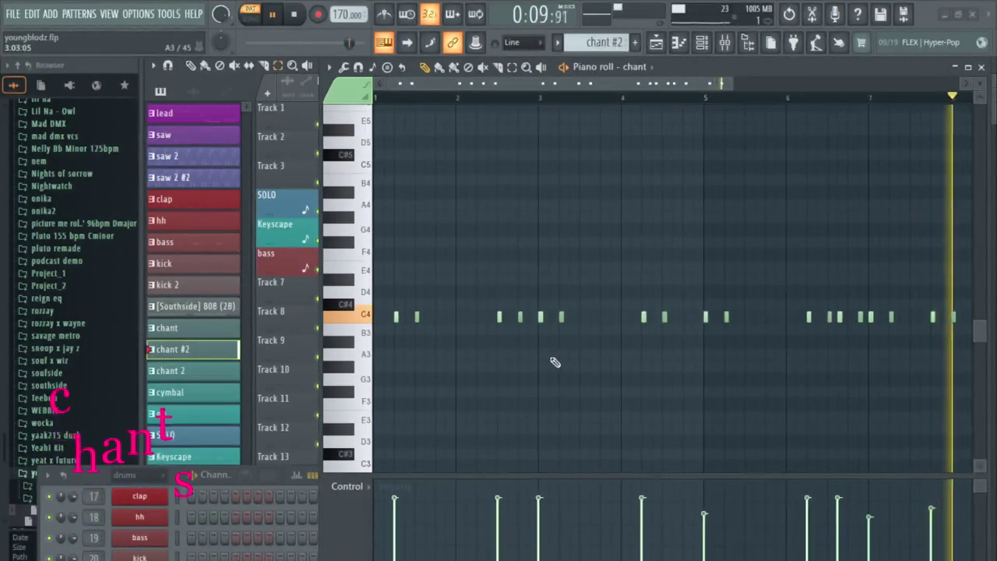
- Examine the chant pattern's notes in the piano roll and select the chant 2 pattern
click(226, 333)
scroll(597, 238, up, 3)
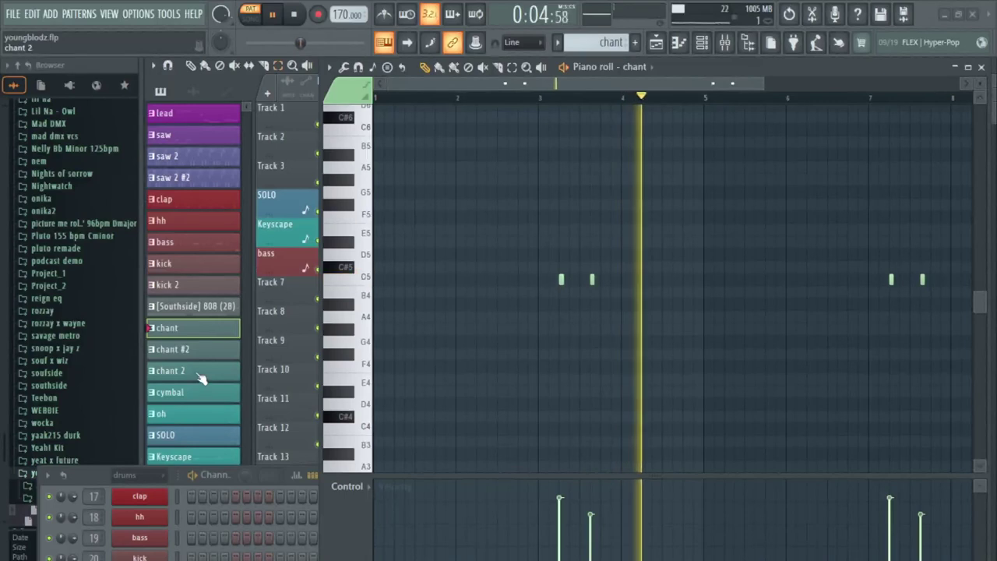
click(225, 371)
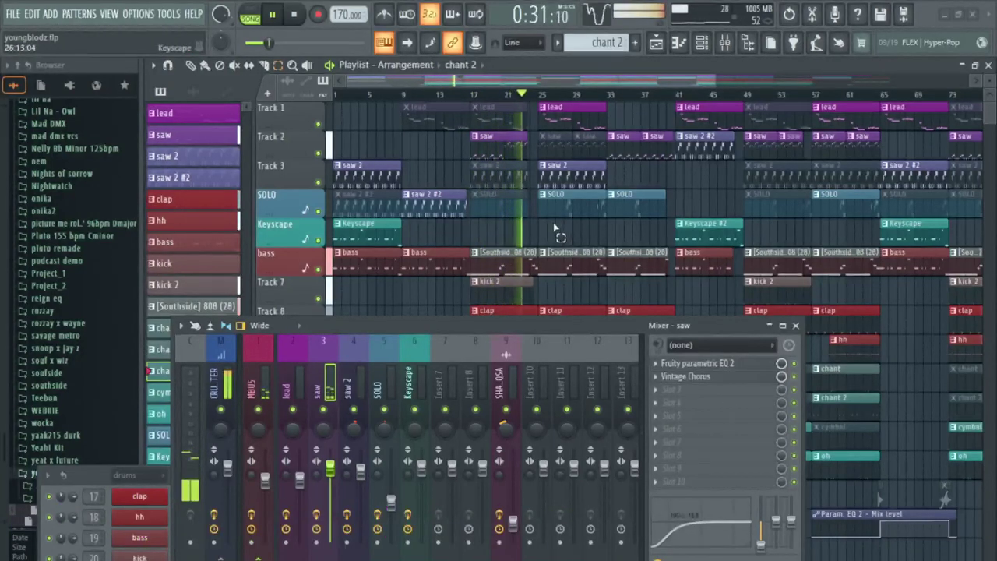
- Lower the mixer to uncover the playlist tracks and raise it again to show its faders and effect slots
click(292, 393)
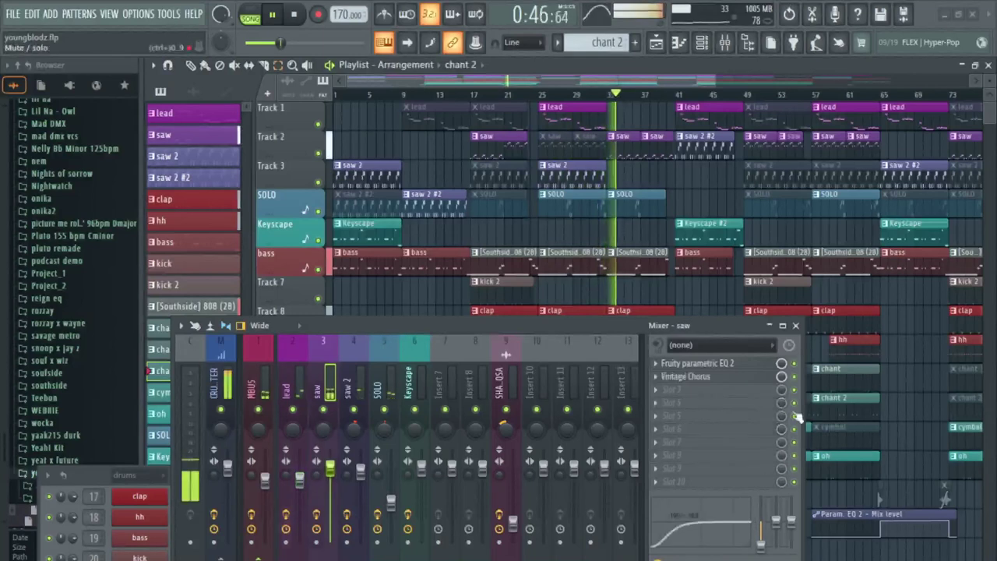
drag(591, 326, 637, 467)
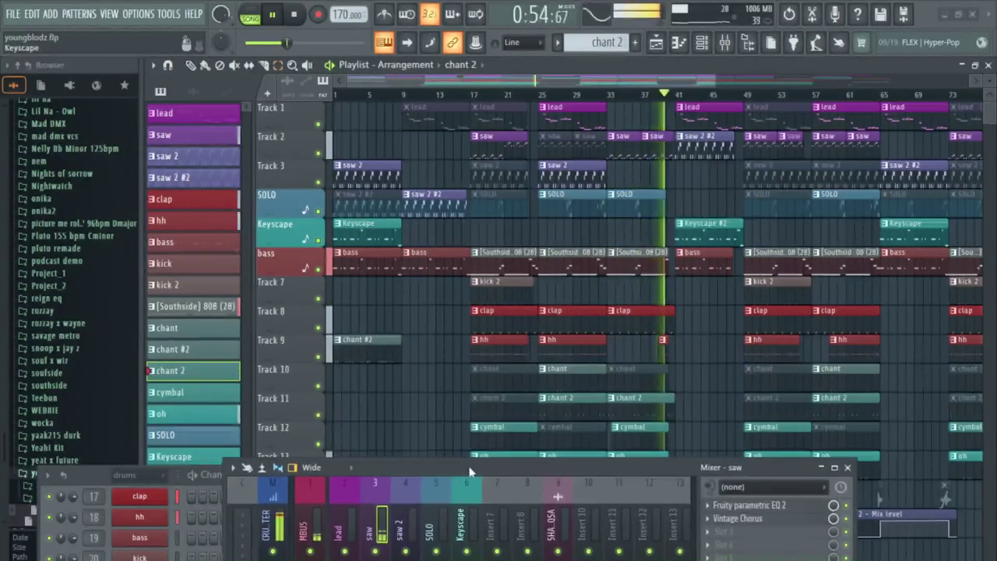
drag(469, 468, 349, 253)
- Select the bass mixer track, open its Fruity Parametric EQ 2 to view the curve, and close the EQ window
scroll(393, 304, down, 6)
scroll(396, 309, down, 3)
click(472, 314)
click(604, 289)
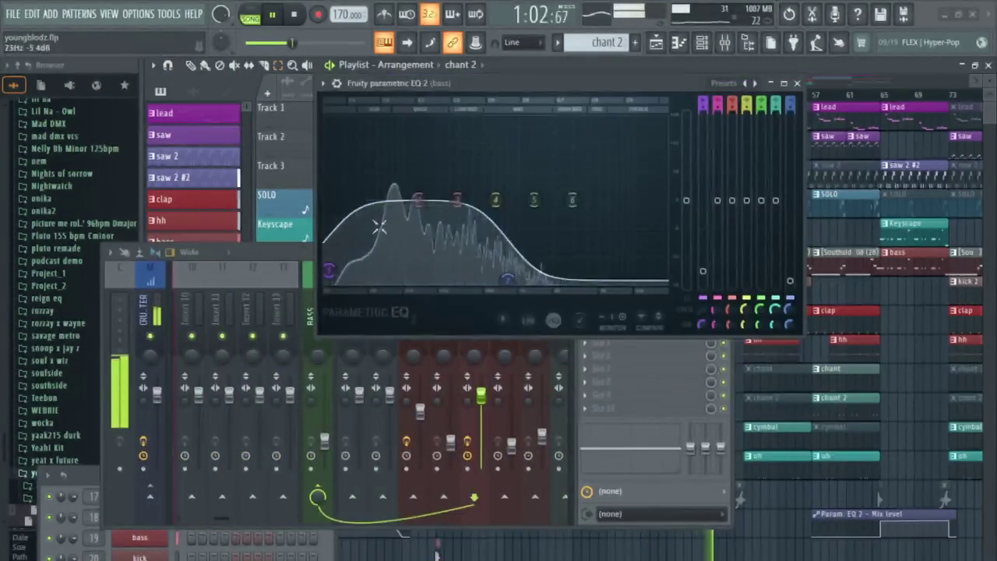
click(797, 83)
- Select the Keyscape mixer track and open its Fruity Parametric EQ 2
scroll(452, 304, up, 9)
click(341, 312)
click(650, 292)
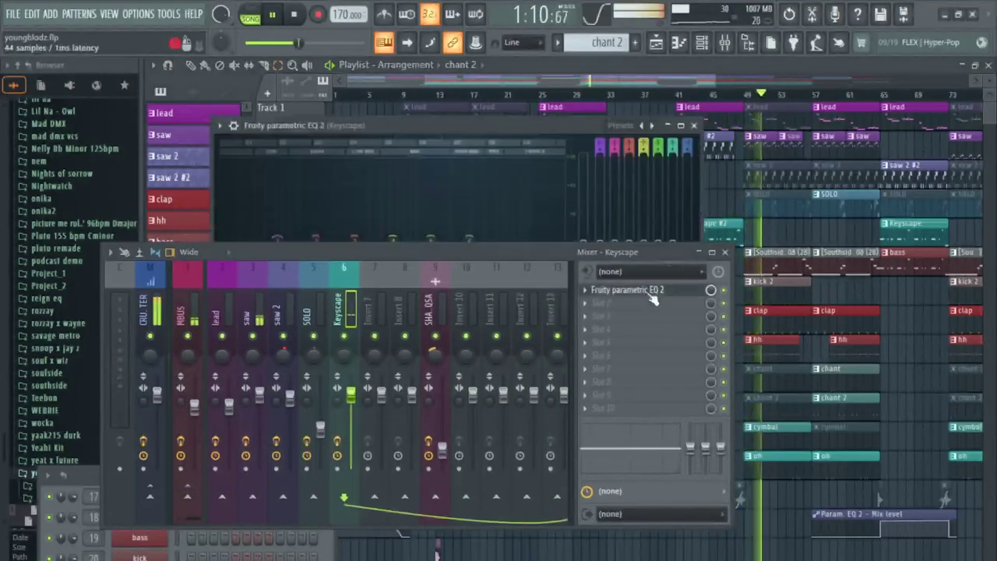
- Close the Keyscape track's EQ window and select the kick mixer track, repositioning the mixer over the playlist
drag(530, 252, 521, 394)
click(694, 125)
scroll(389, 460, down, 5)
click(315, 453)
drag(366, 395, 361, 217)
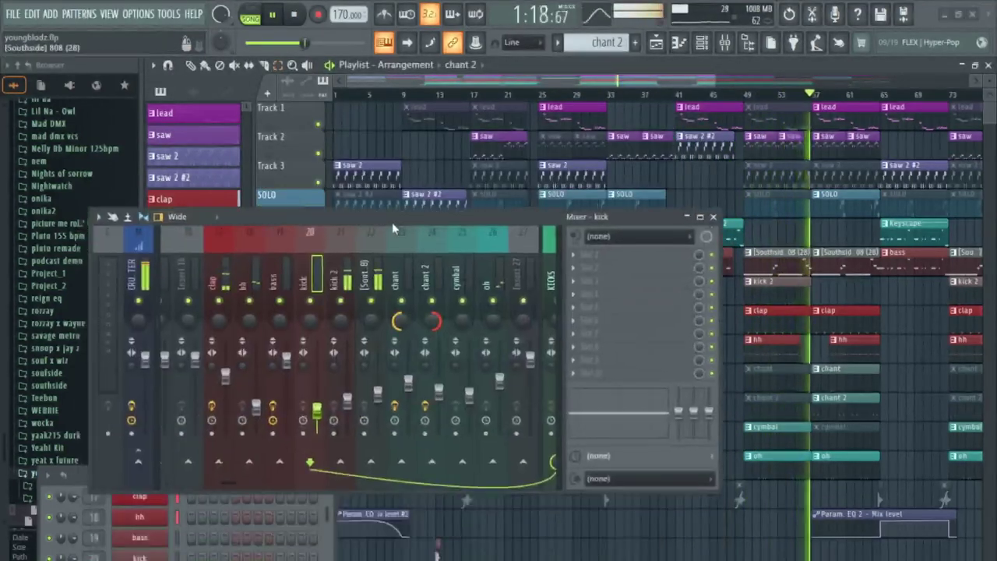
- Select the KICKS mixer bus and sidechain it to the LOWS track
scroll(444, 273, down, 1)
click(456, 272)
right_click(503, 458)
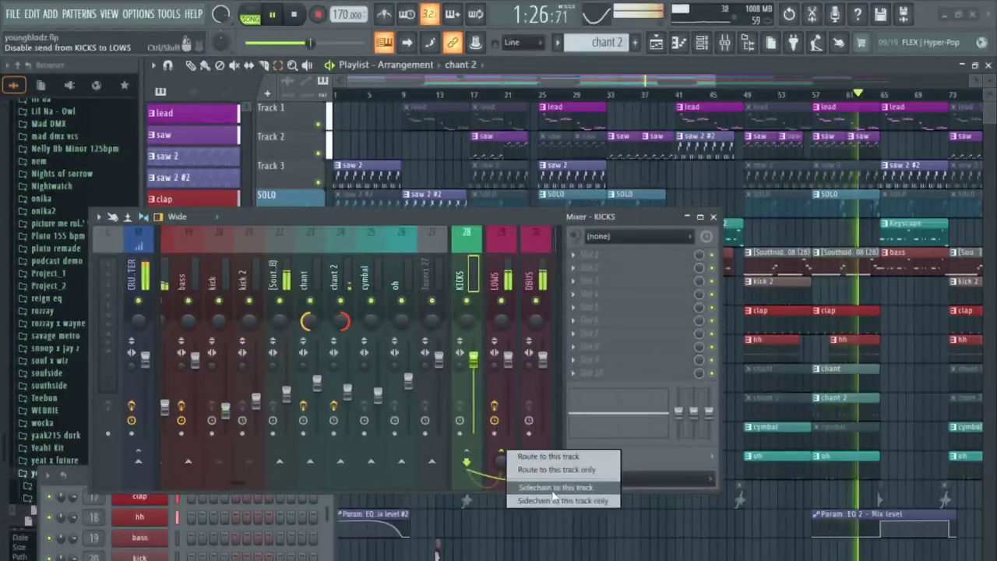
click(552, 487)
- Open ShaperBox 3 on the LOWS mixer track and examine its volume curve and plugin wrapper settings
click(500, 268)
click(598, 254)
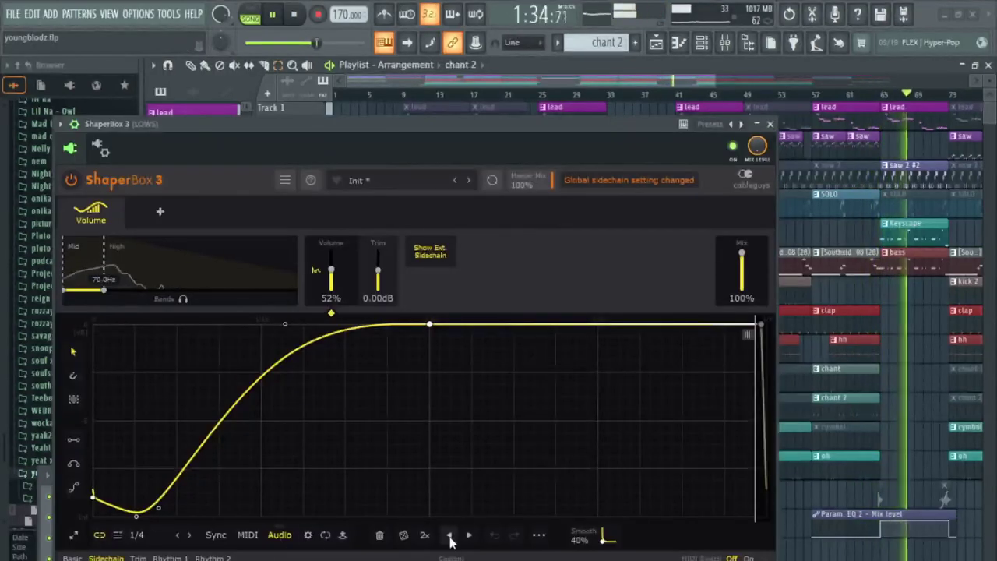
click(101, 147)
click(88, 345)
click(137, 398)
click(438, 124)
- Close the mixer, look over the rest of the playlist arrangement, and stop playback
click(713, 217)
scroll(783, 238, down, 3)
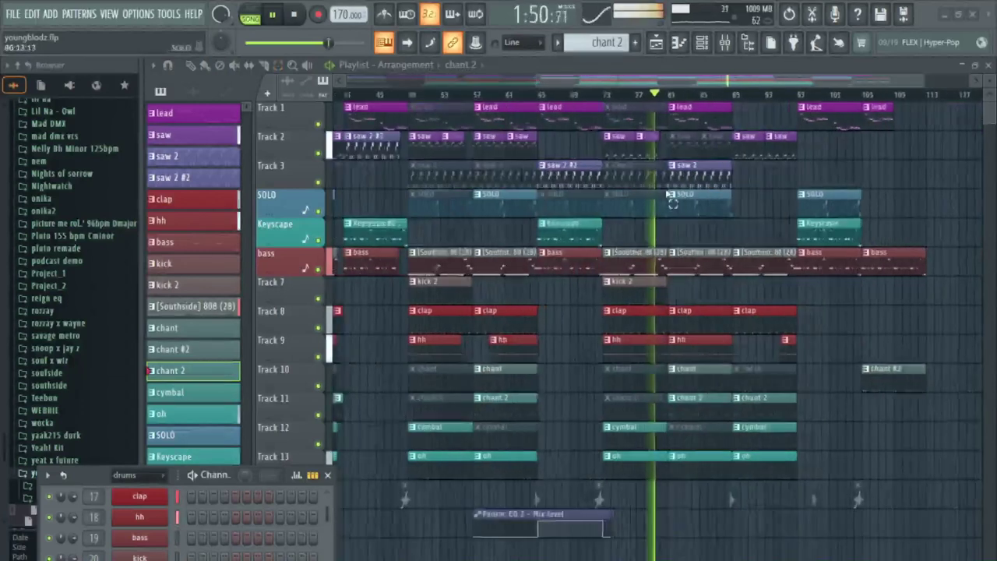
click(295, 15)
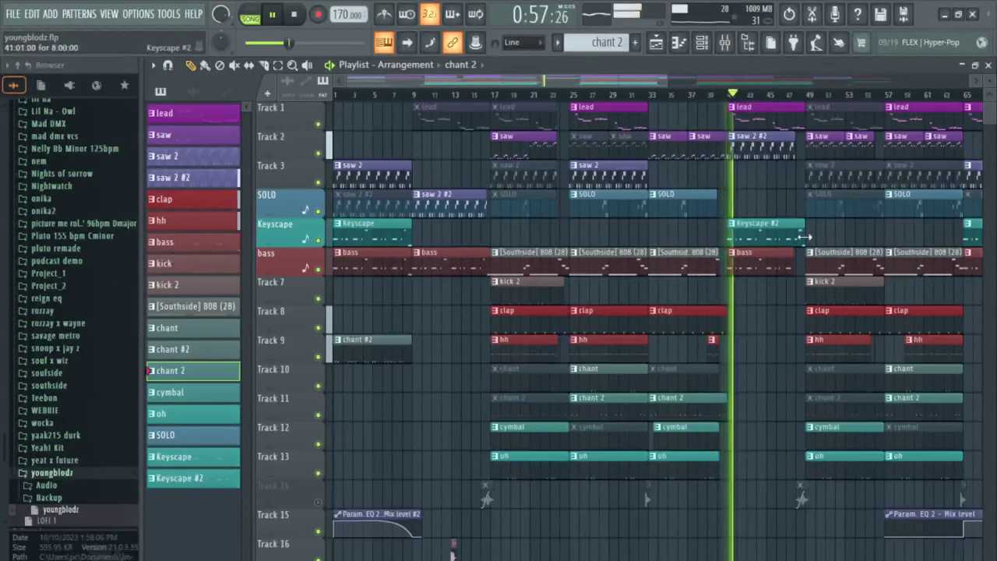
- Pick up the kick 2 pattern from its existing clip and place another kick 2 clip on Track 7 at bar 89
scroll(839, 233, down, 3)
scroll(696, 374, down, 2)
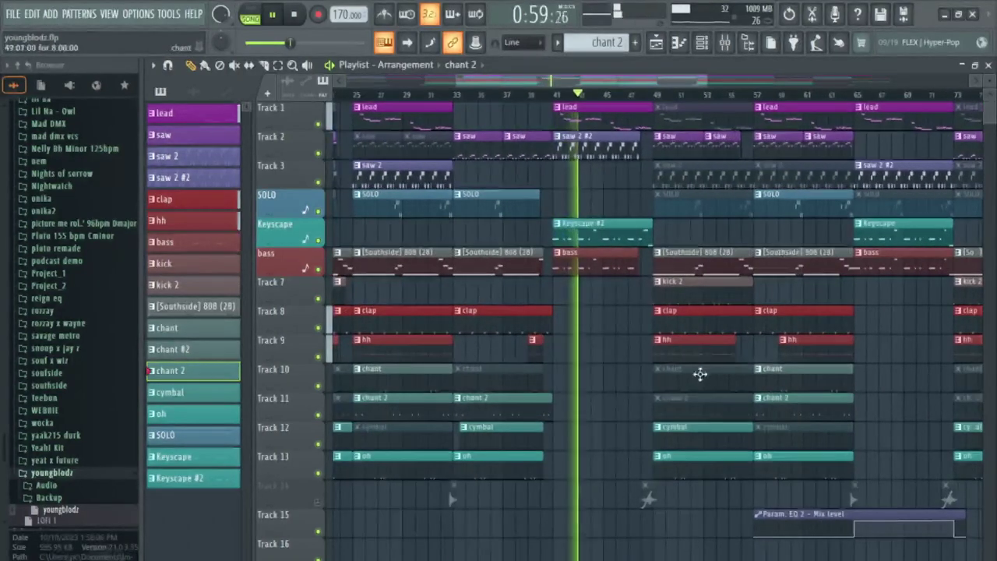
scroll(703, 333, down, 2)
scroll(917, 287, down, 1)
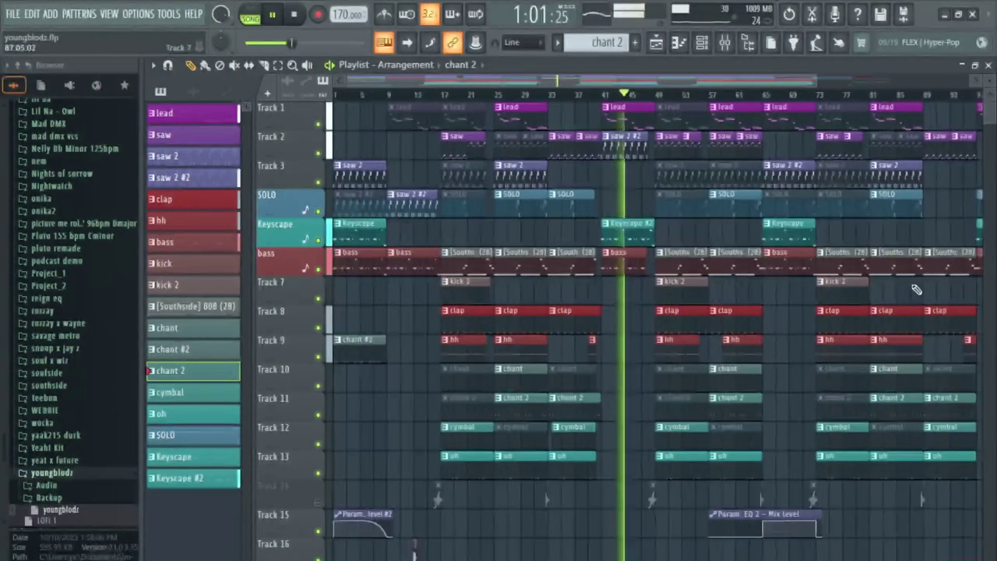
scroll(914, 289, down, 1)
scroll(908, 292, up, 3)
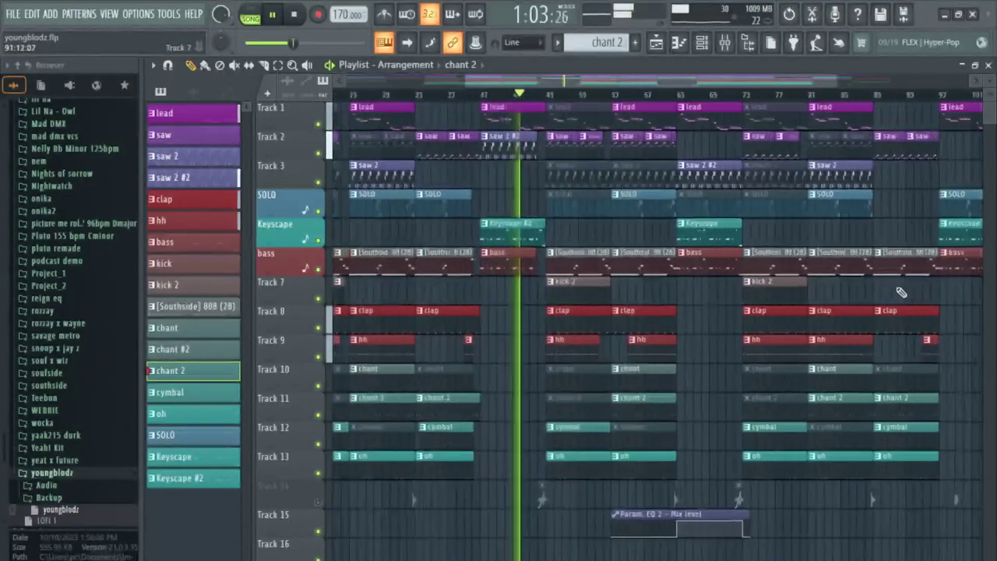
click(748, 288)
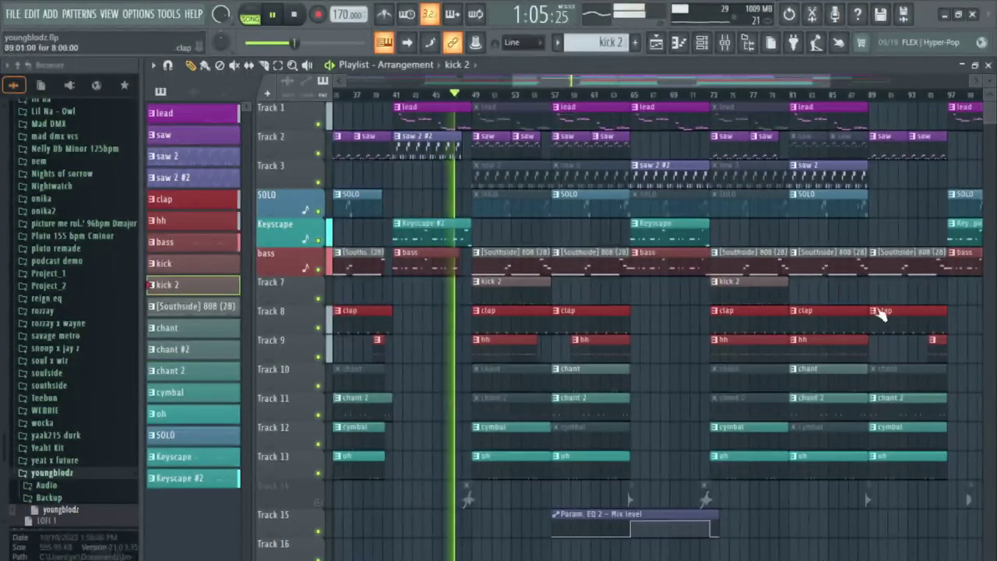
click(903, 286)
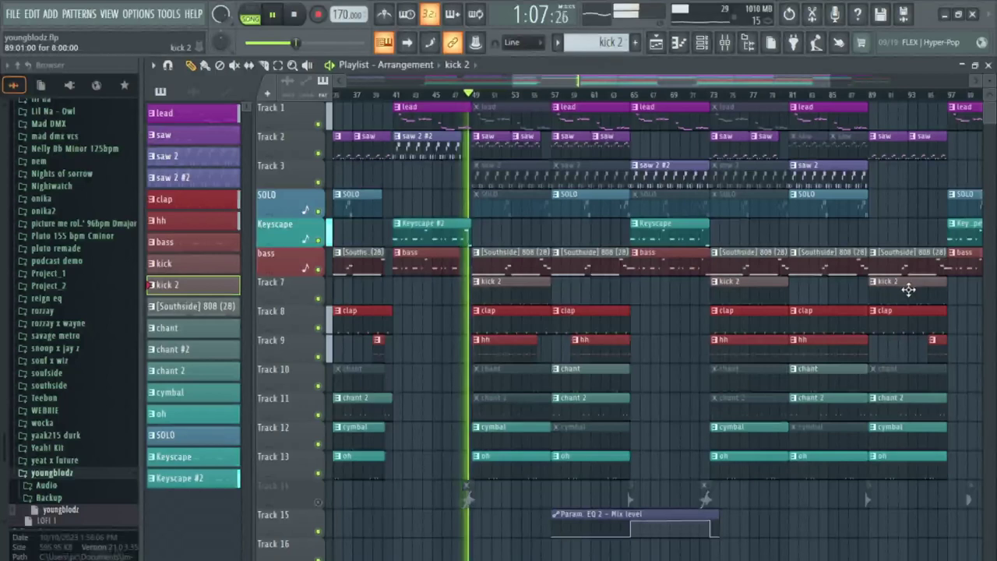
scroll(909, 290, up, 2)
scroll(903, 290, down, 1)
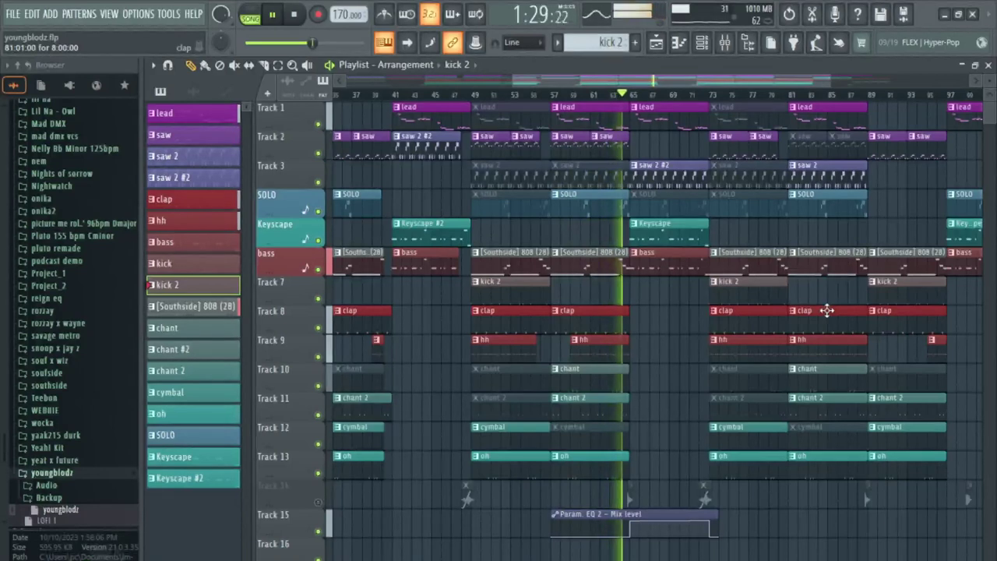
scroll(826, 310, down, 3)
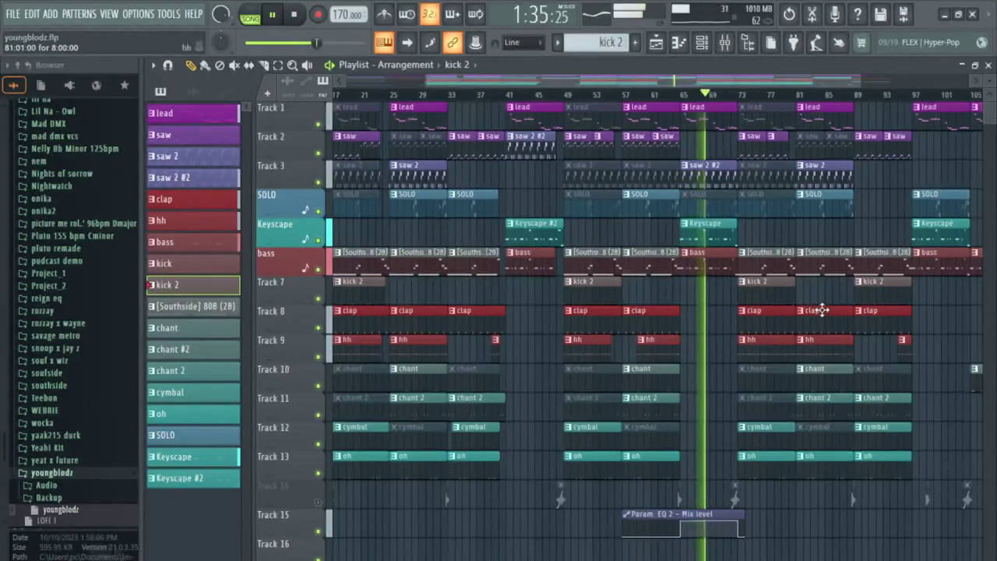
scroll(817, 310, down, 2)
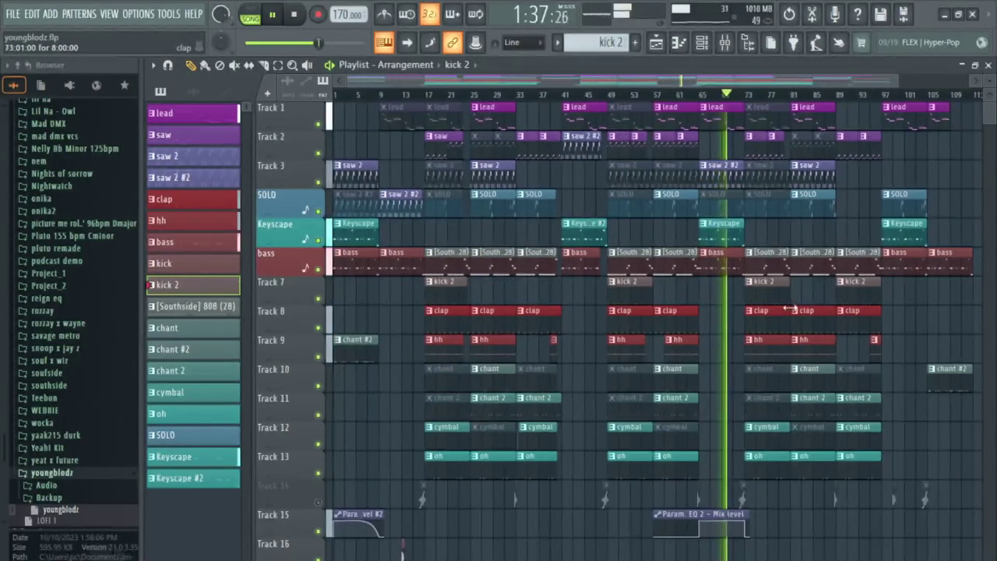